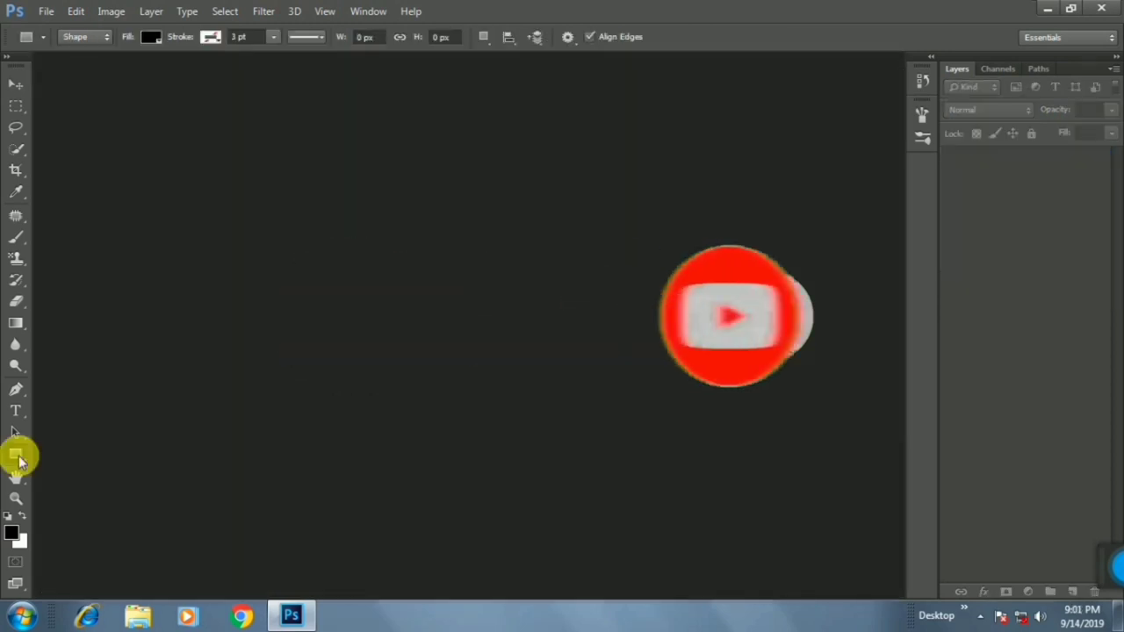
Step: Make a new Custom-preset document 'college', 3000 × 2000 mm, 75 pixels/inch, white background
key(ctrl+n)
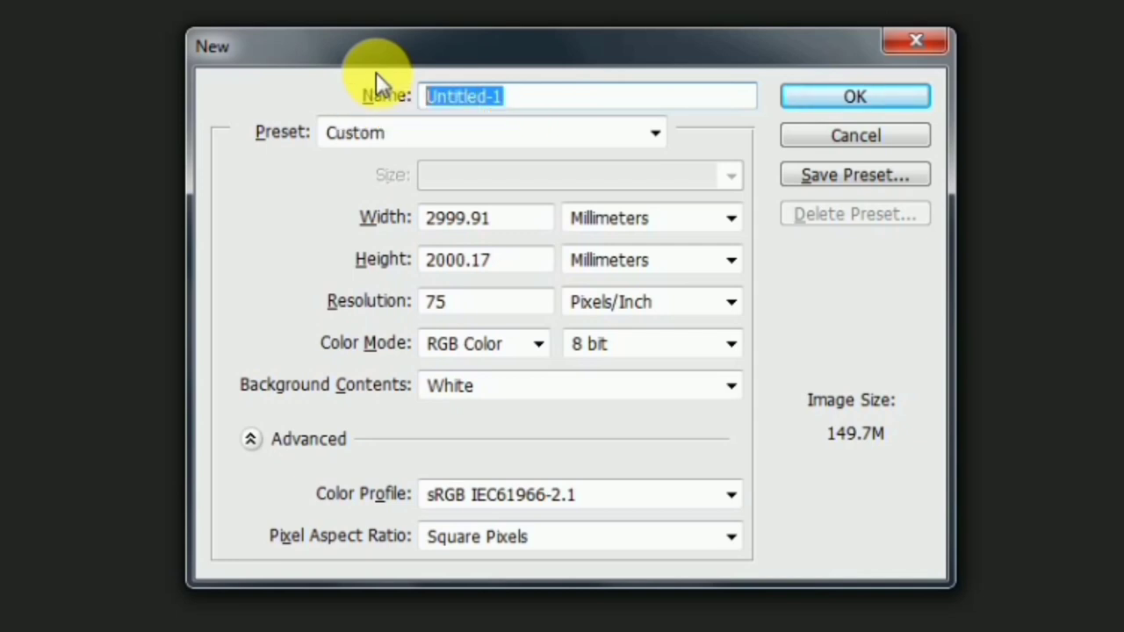
text(d)
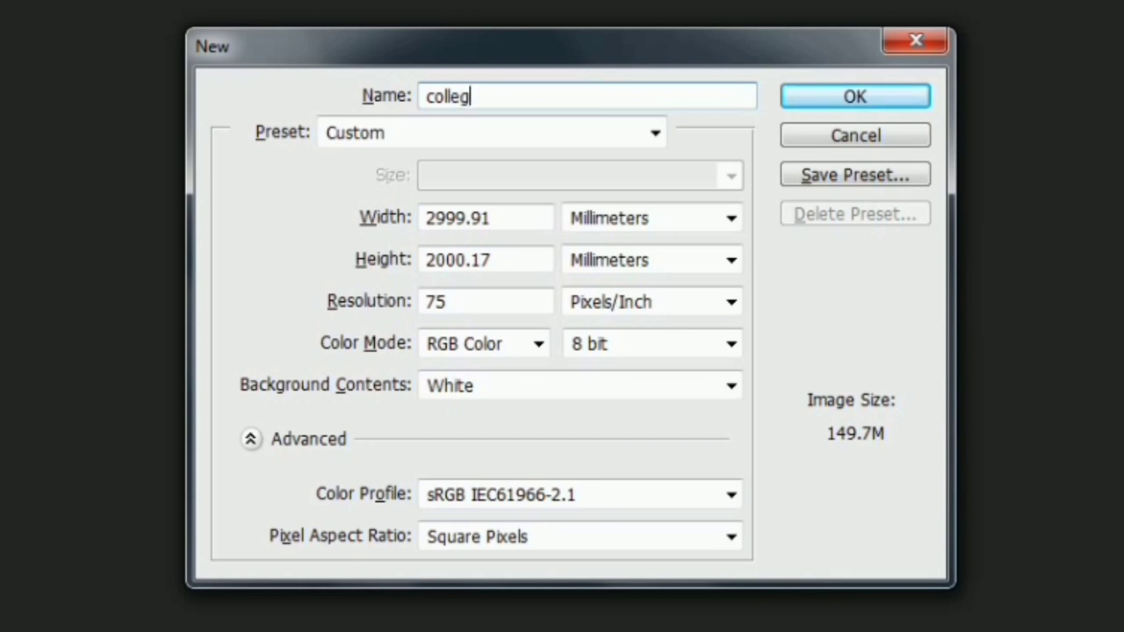
double_click(529, 131)
click(465, 149)
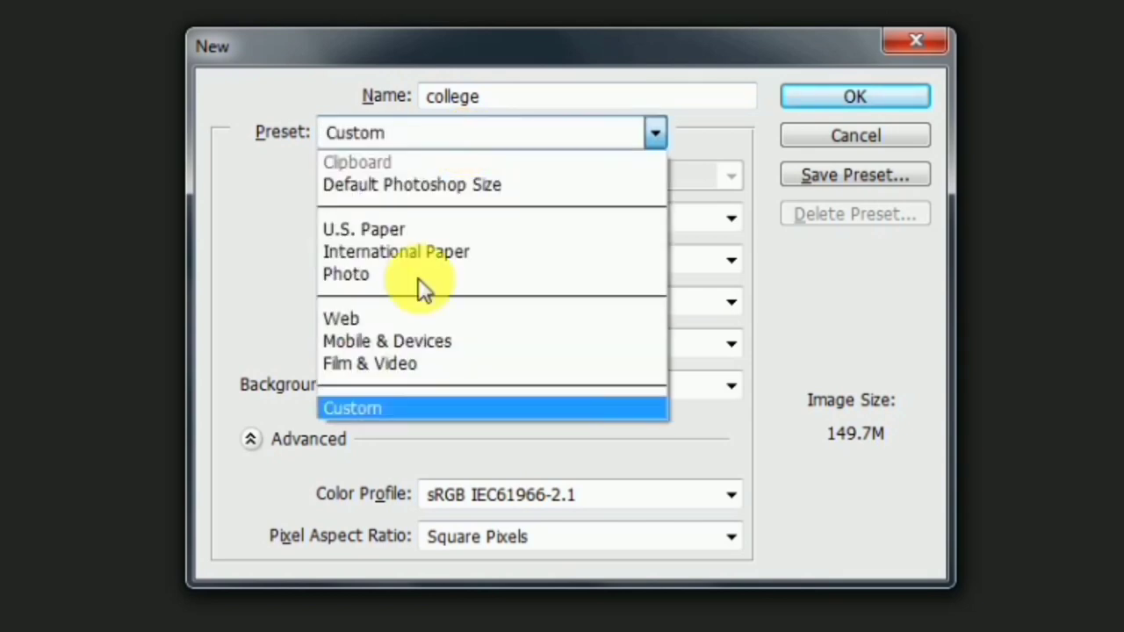
click(399, 405)
click(383, 217)
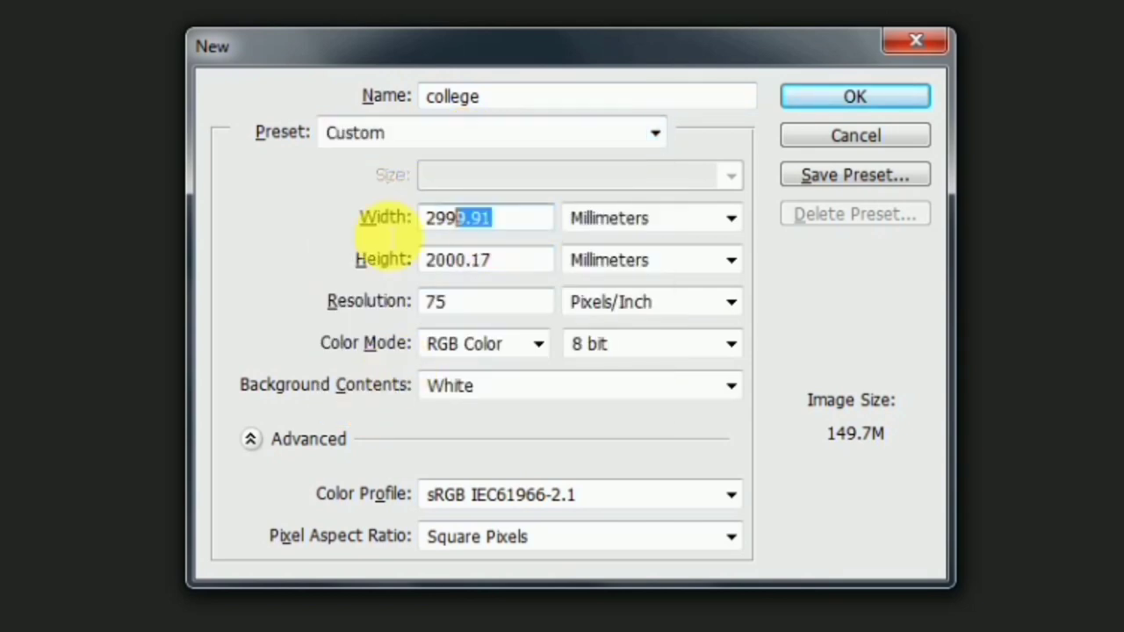
text(3000)
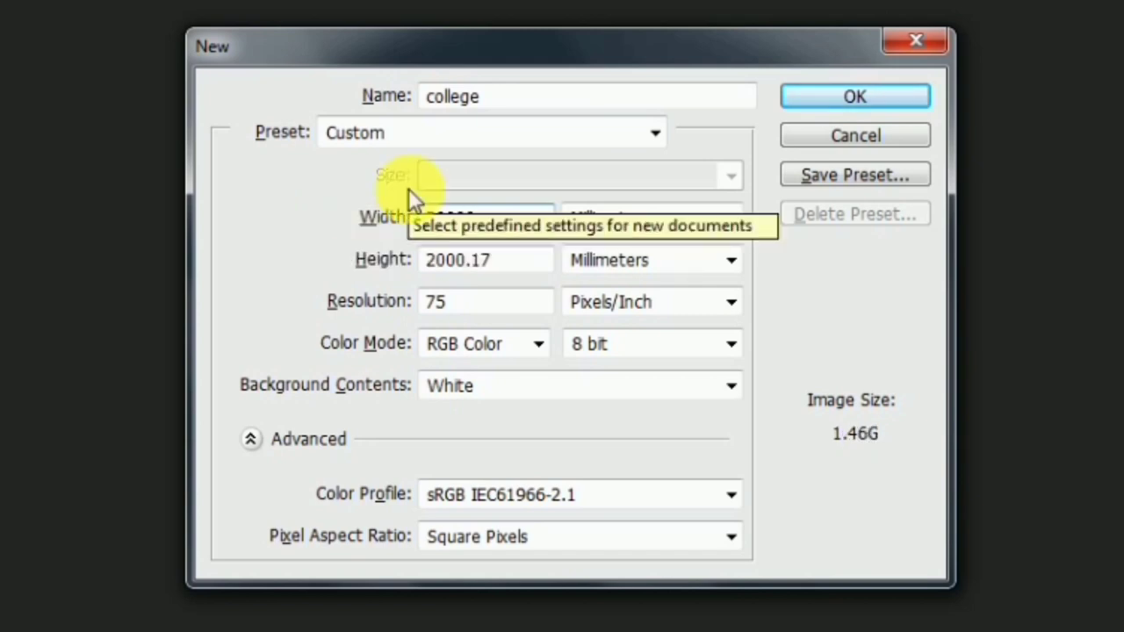
key(BackSpace)
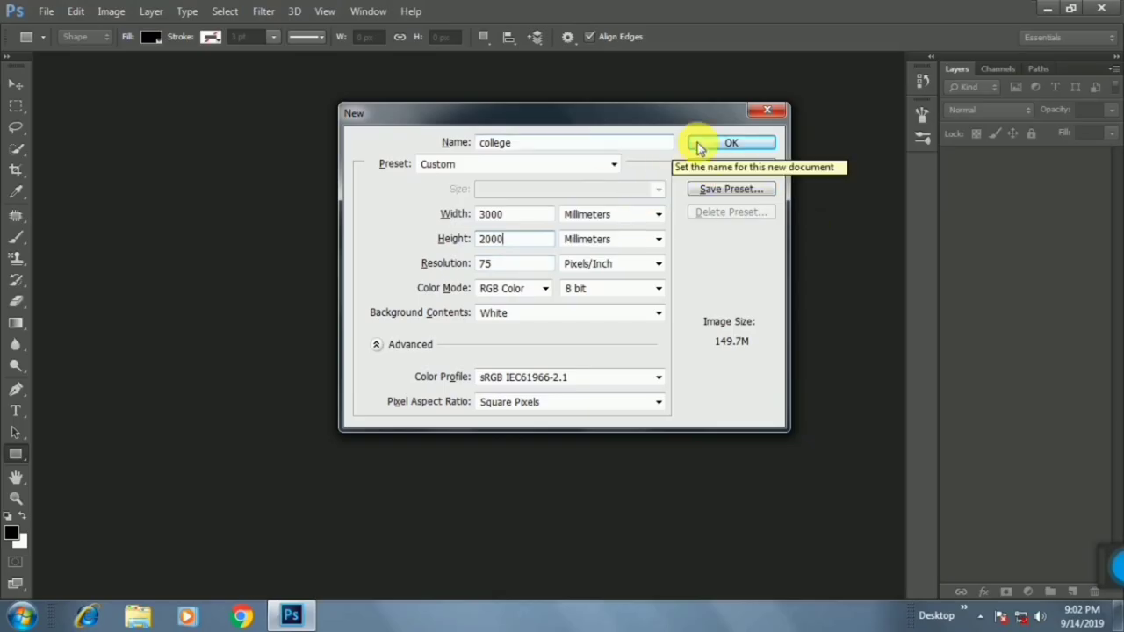
click(700, 145)
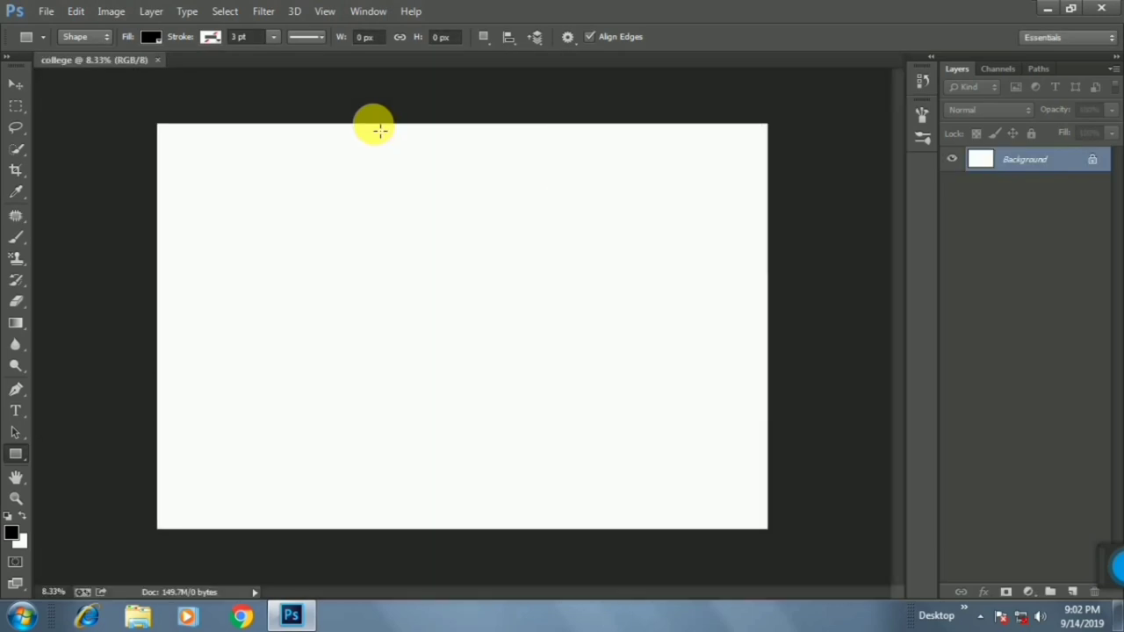
Step: Fit the canvas in the window and draw a black rectangle shape near the top-left corner
key(ctrl+o)
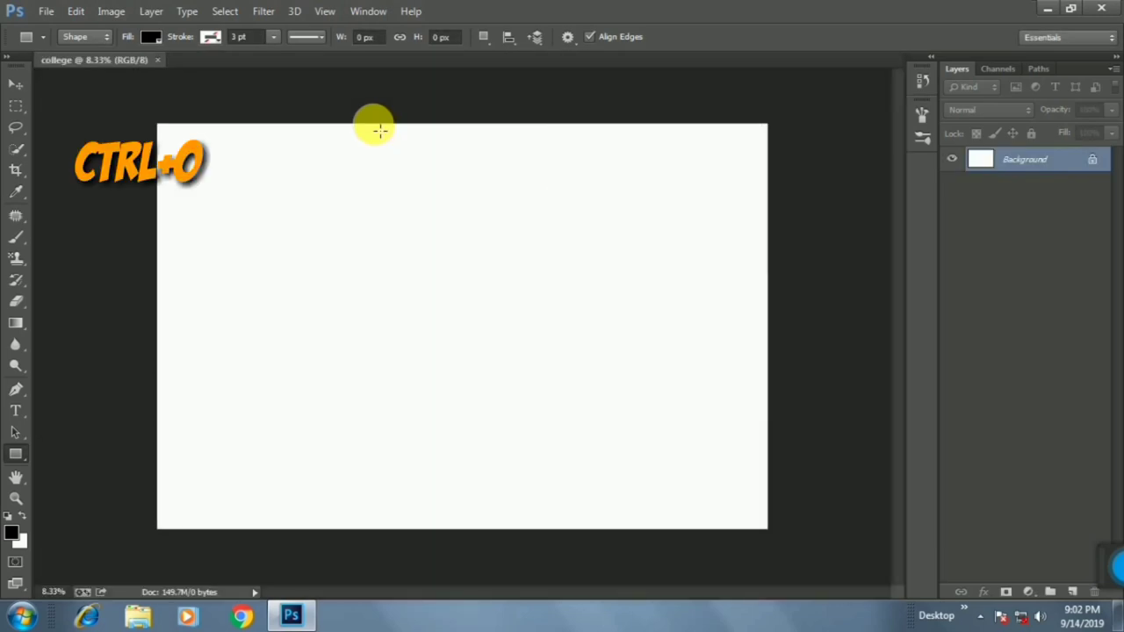
key(ctrl+0)
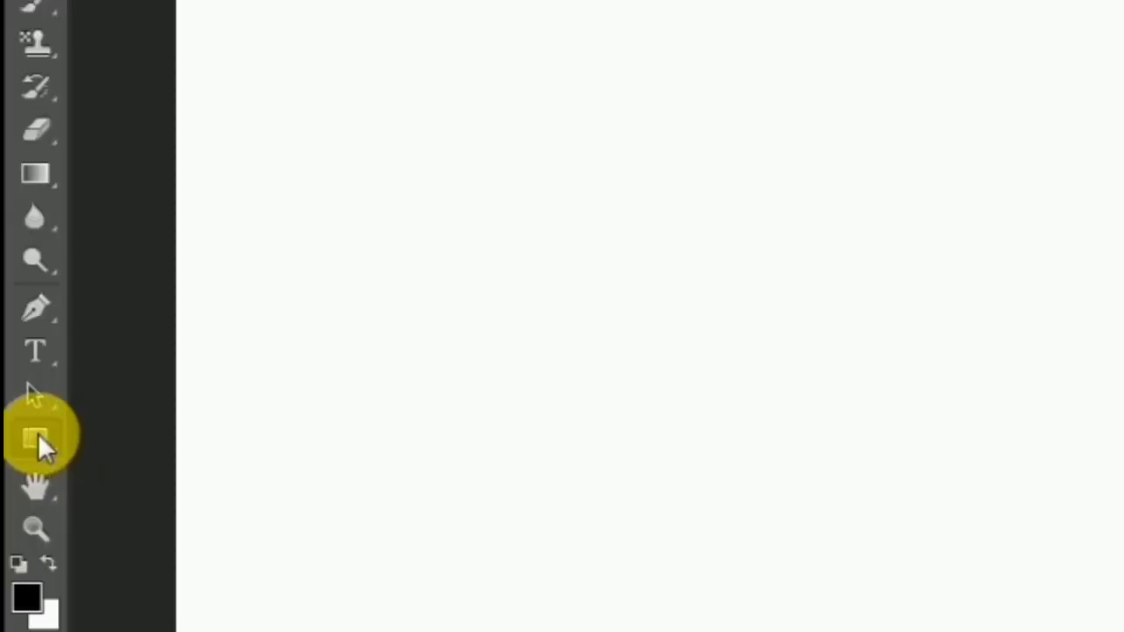
right_click(38, 439)
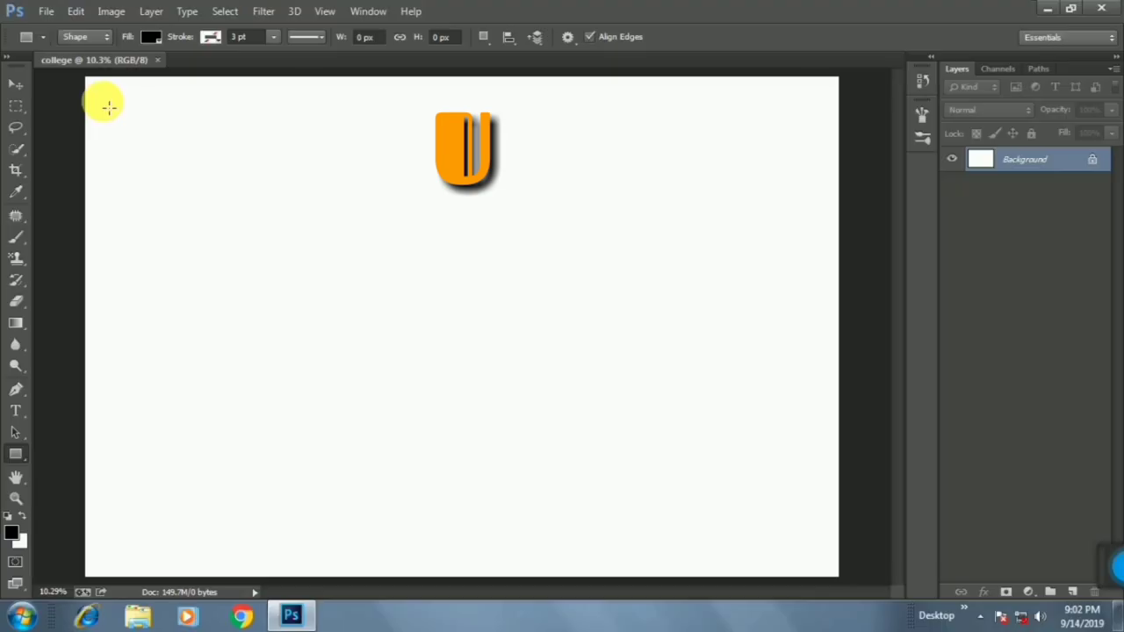
drag(120, 107, 252, 281)
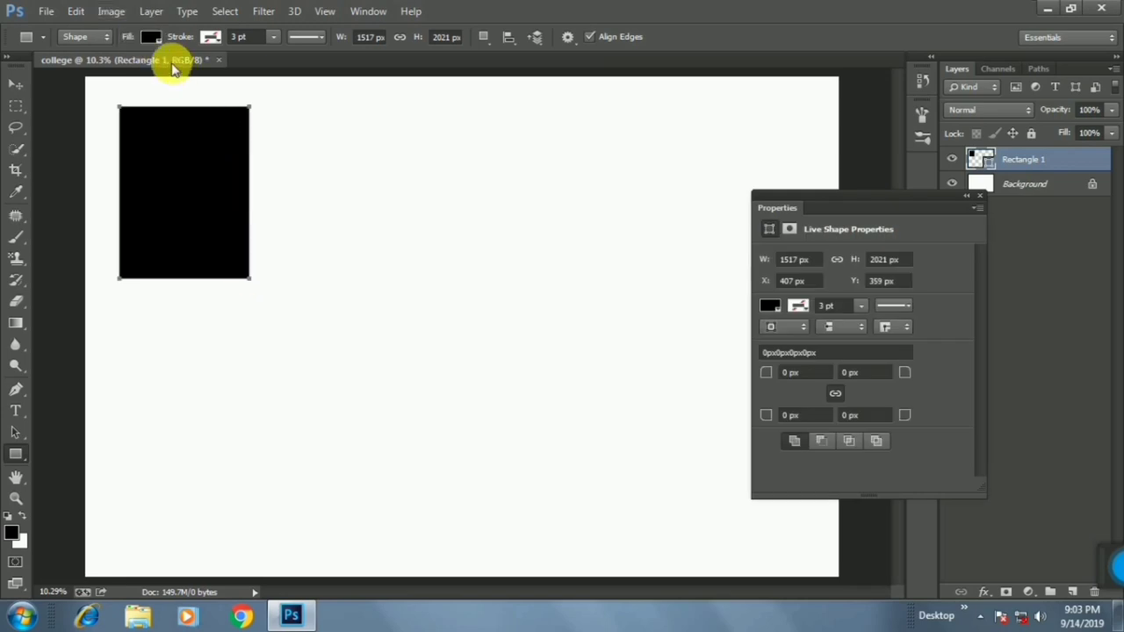
Step: Fill Rectangle 1 light grey and give it a 26.31 pt black stroke
click(149, 36)
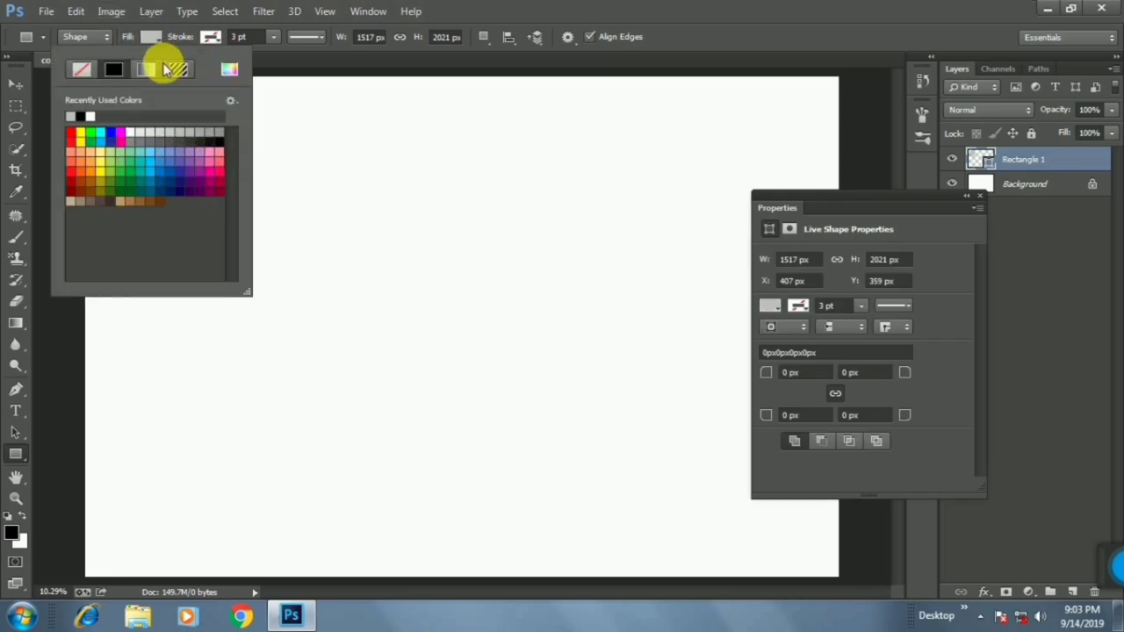
click(152, 39)
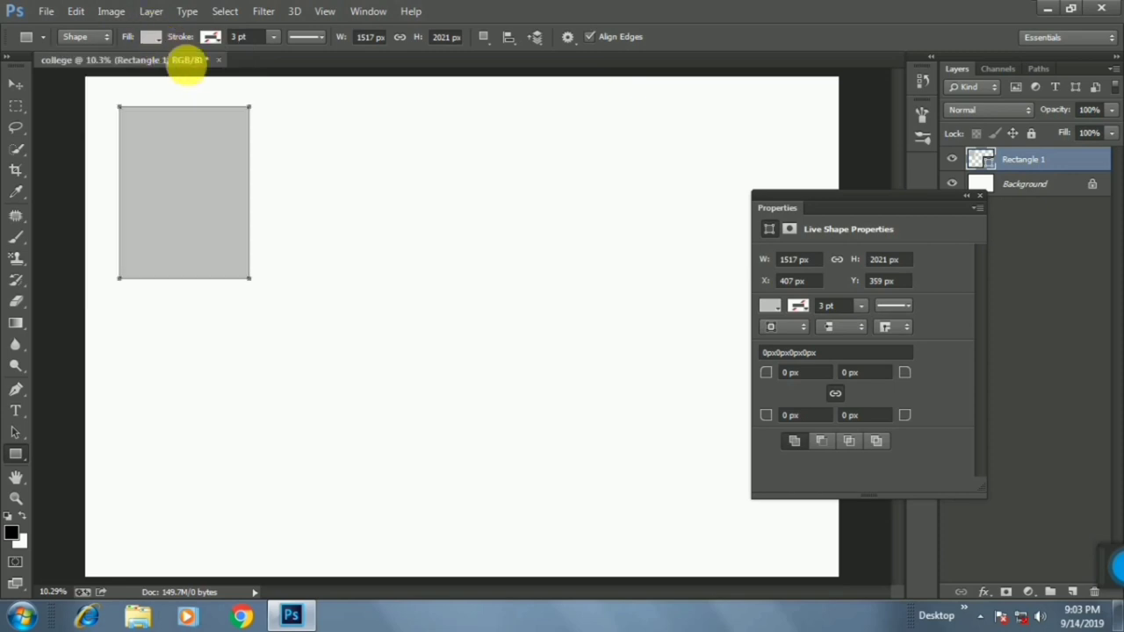
click(211, 37)
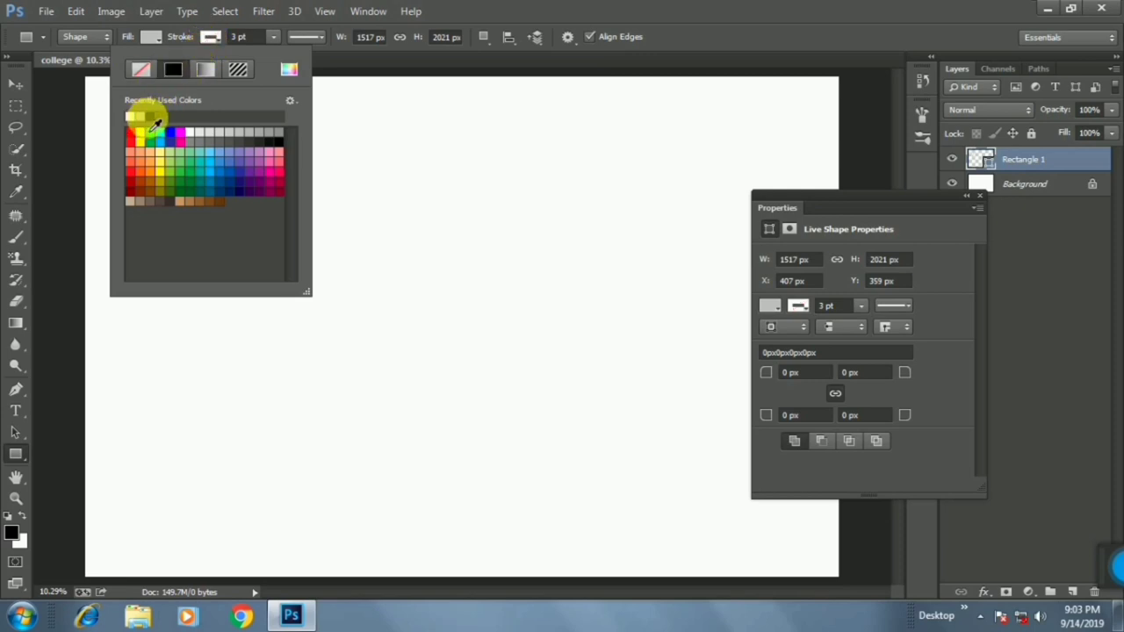
click(151, 117)
click(272, 37)
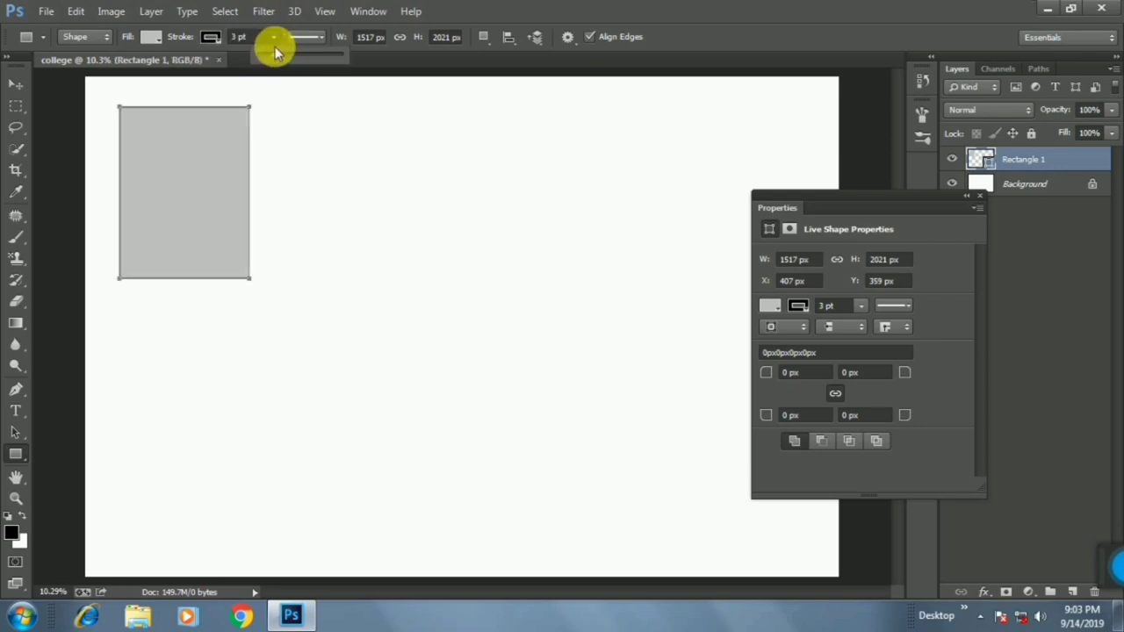
drag(259, 66, 307, 58)
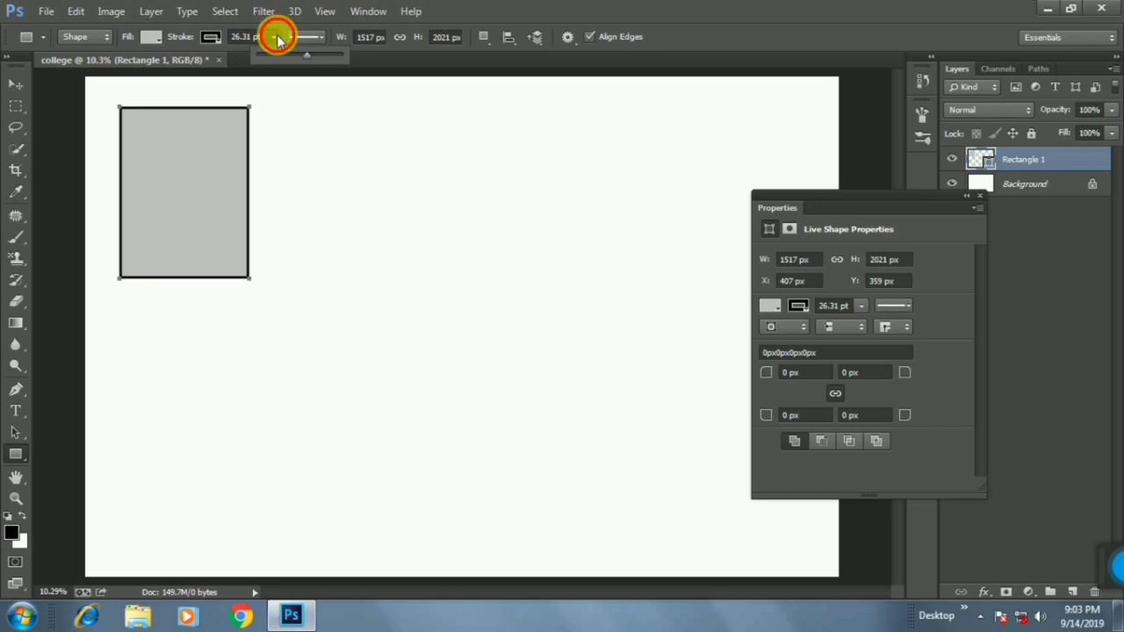
click(278, 39)
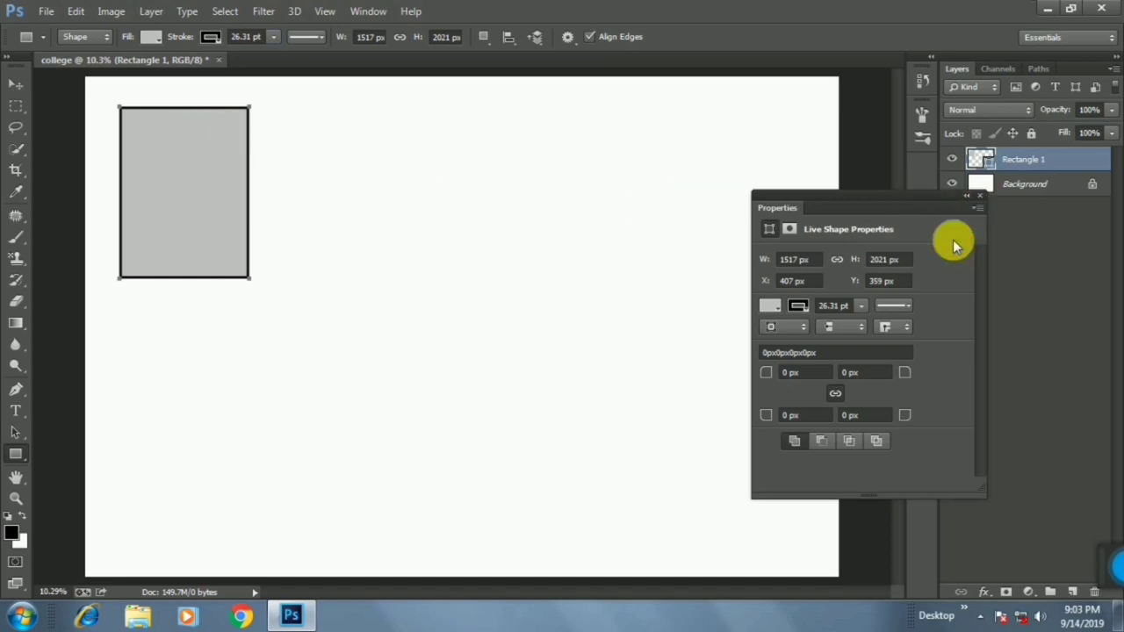
Step: Draw a tall frame beside the first and a wide frame beneath it, aligning the lower one
mouse_move(953, 196)
mouse_down()
mouse_move(1055, 276)
mouse_move(1027, 252)
mouse_up()
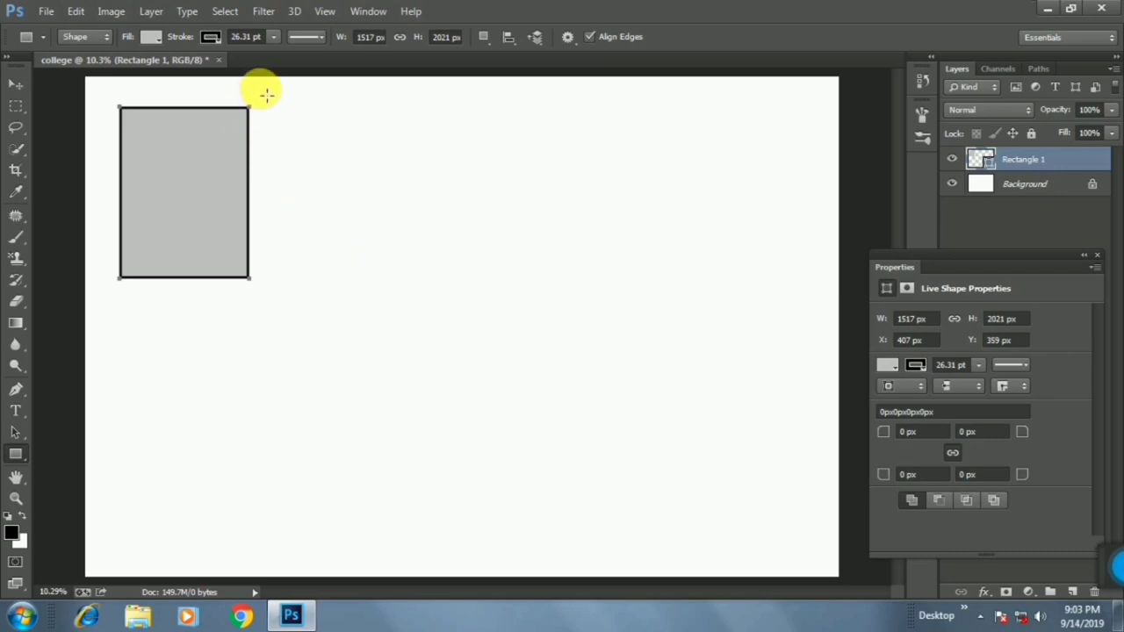
mouse_move(256, 86)
mouse_down()
mouse_move(358, 279)
mouse_move(428, 351)
mouse_up()
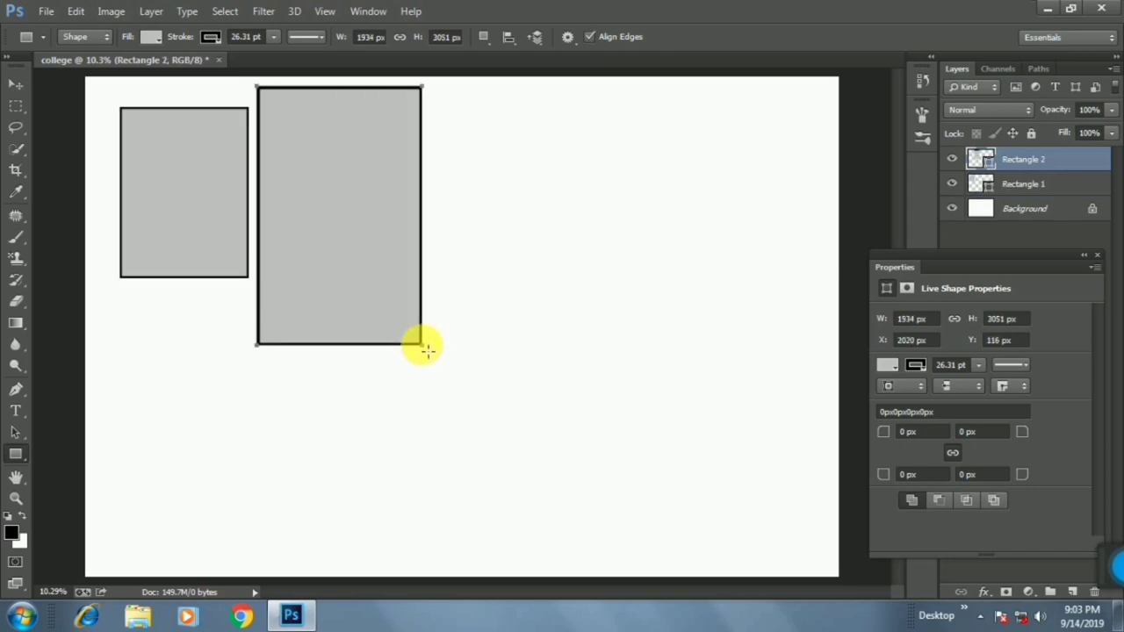
key(Return)
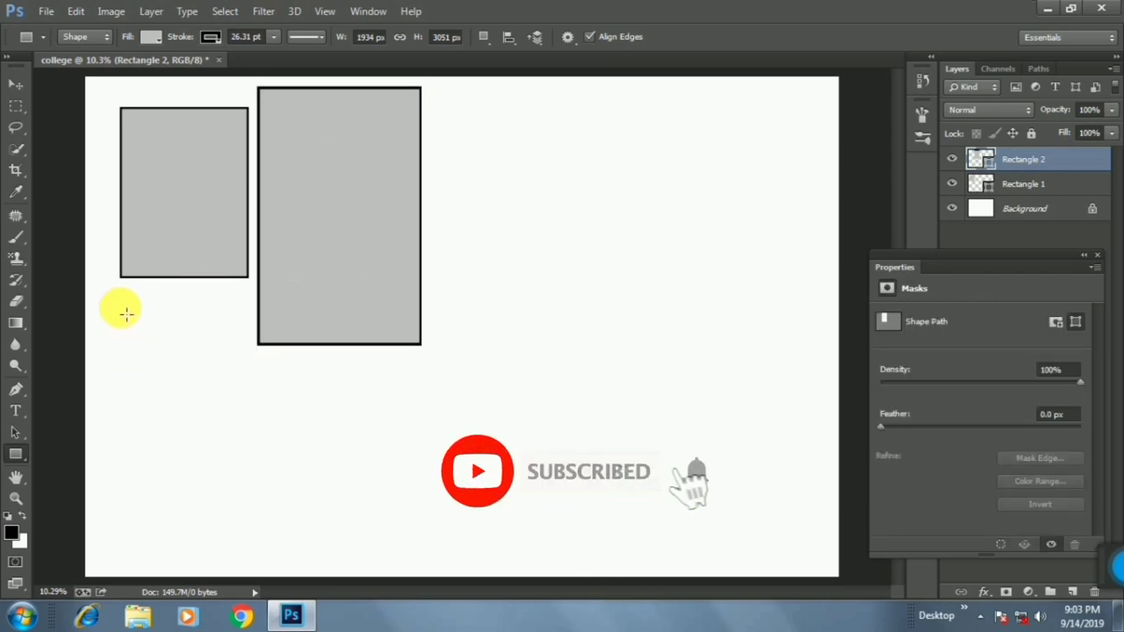
drag(98, 293, 254, 381)
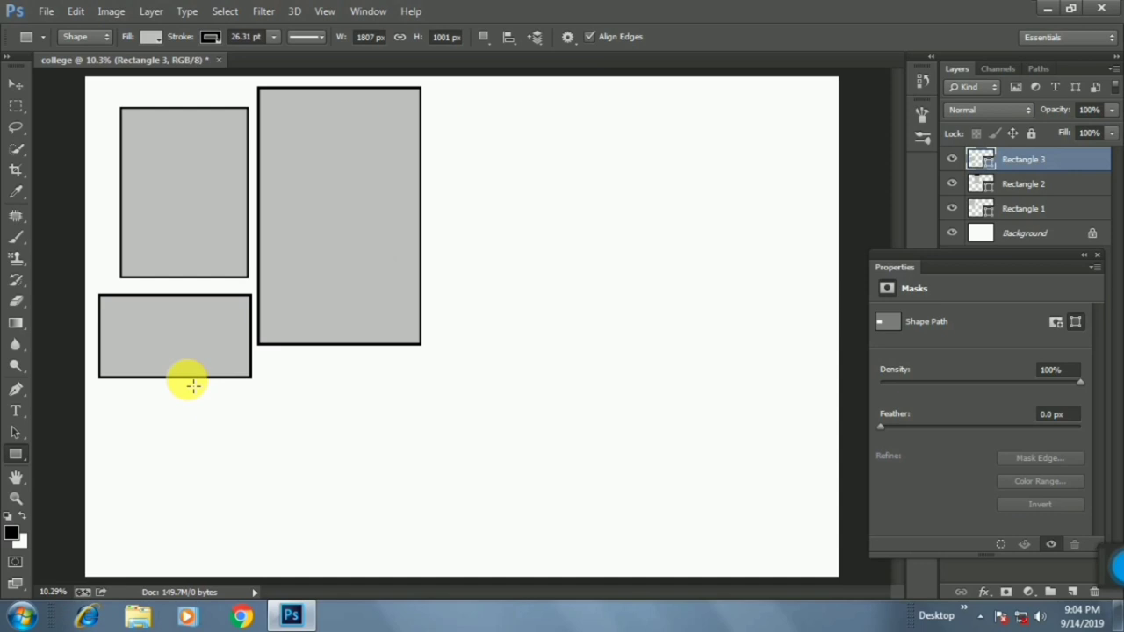
key(v)
drag(138, 329, 139, 323)
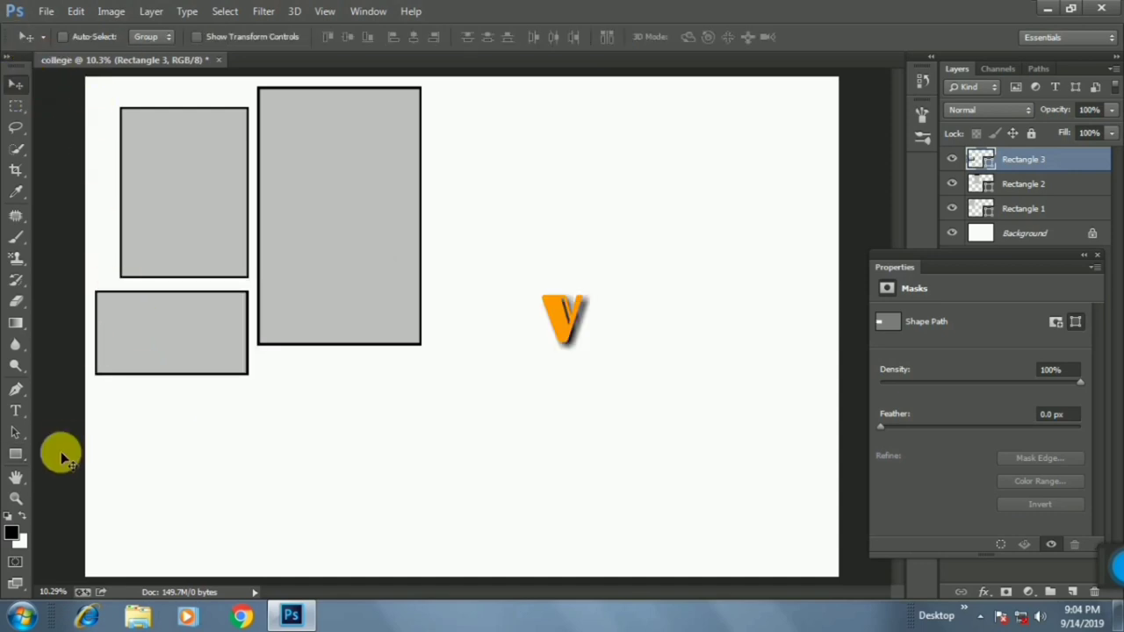
click(16, 454)
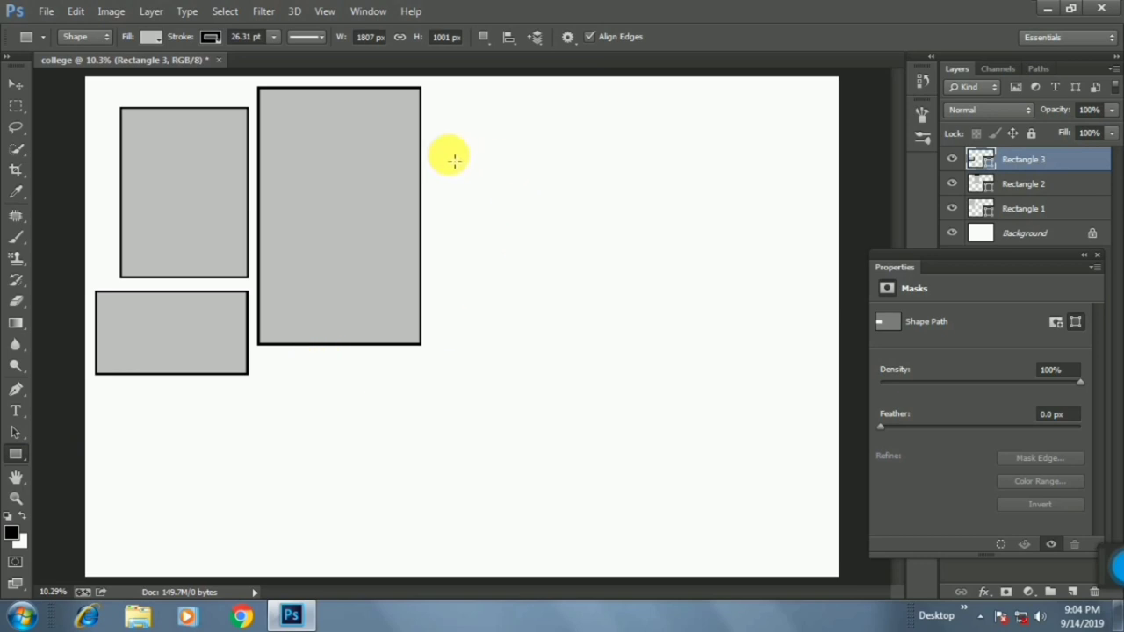
Step: Draw four more frames: wide upper right, middle right, bottom left and bottom centre
mouse_move(446, 155)
mouse_down()
mouse_move(697, 270)
mouse_move(728, 271)
mouse_move(735, 302)
mouse_up()
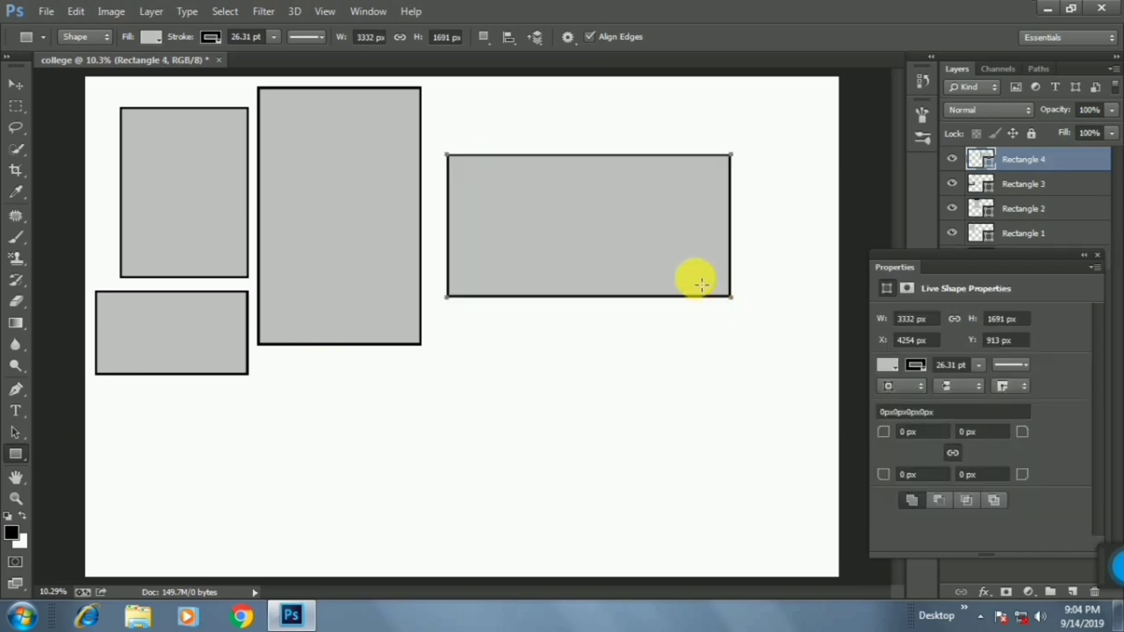
key(Return)
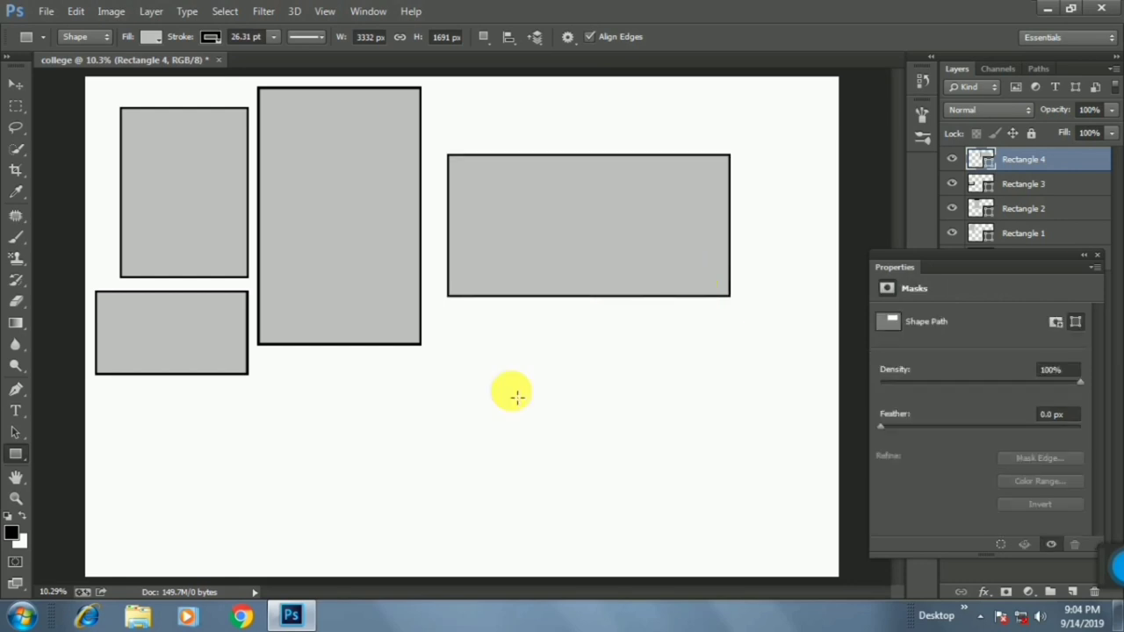
drag(487, 323, 628, 488)
key(Return)
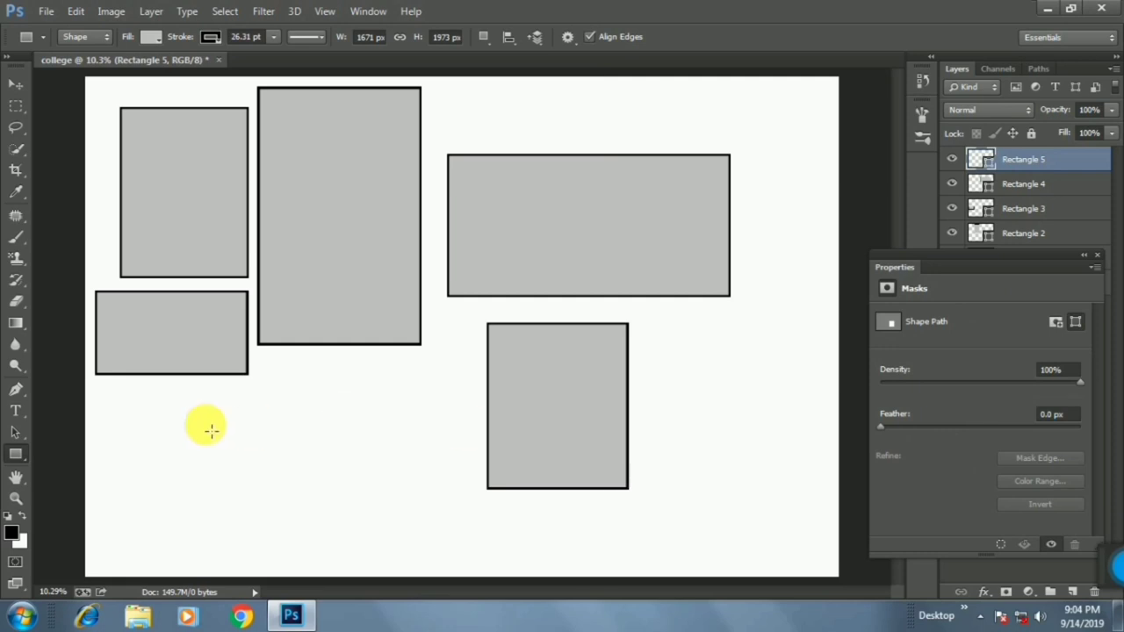
drag(131, 396, 303, 541)
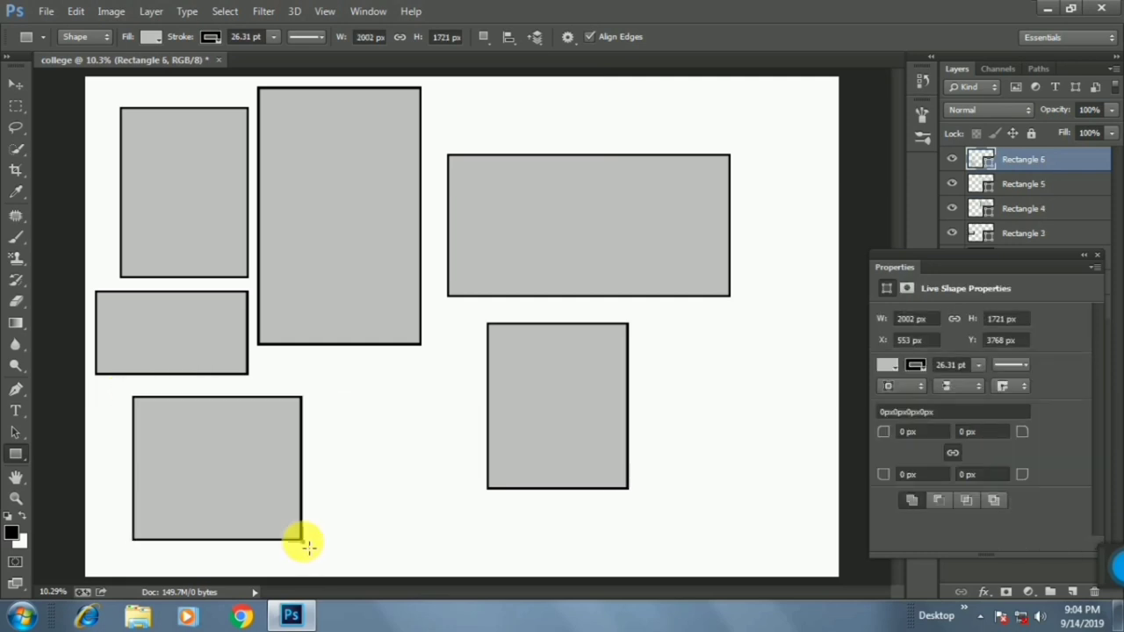
key(Return)
drag(301, 369, 479, 549)
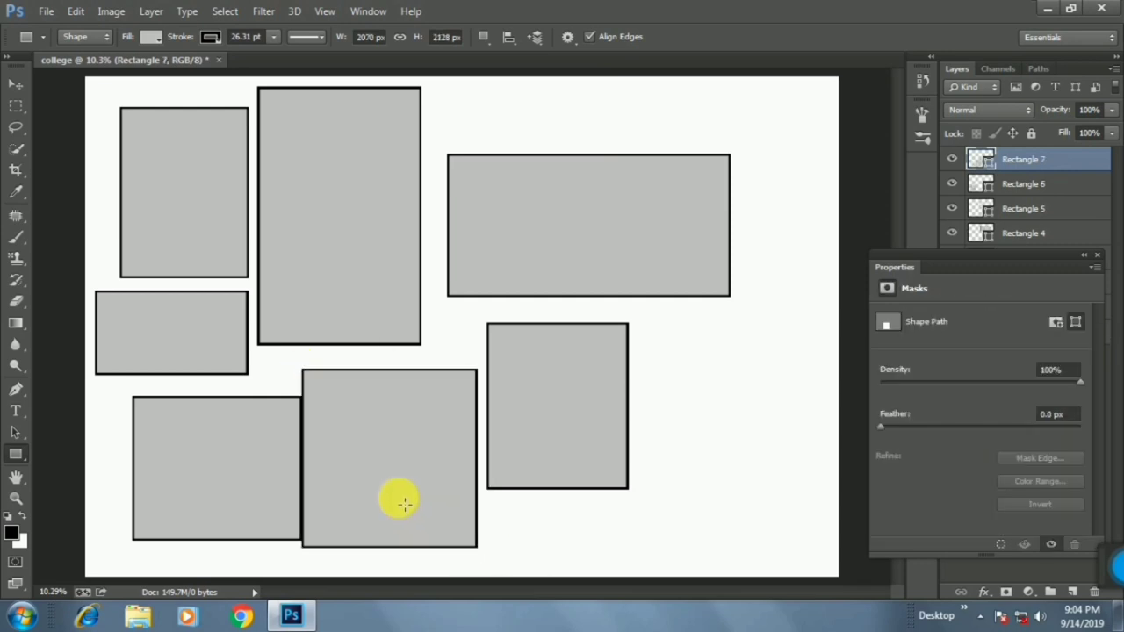
Step: Nudge the bottom-centre and right frames into place, then add frames at right and lower right
key(v)
drag(402, 501, 431, 457)
click(63, 36)
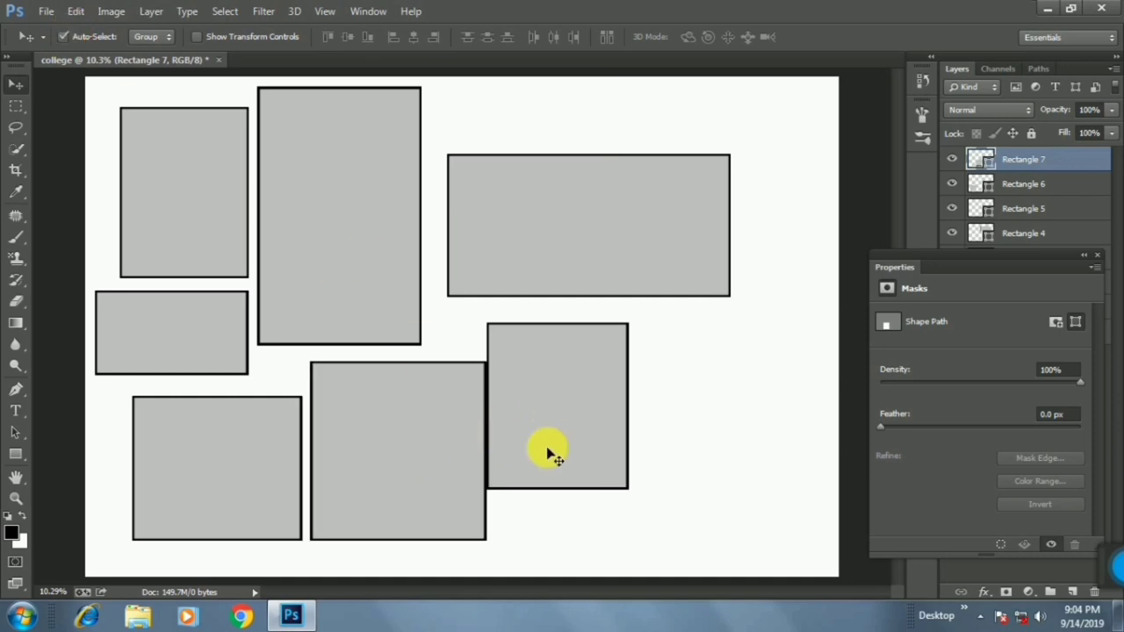
drag(540, 453, 571, 455)
drag(404, 458, 409, 453)
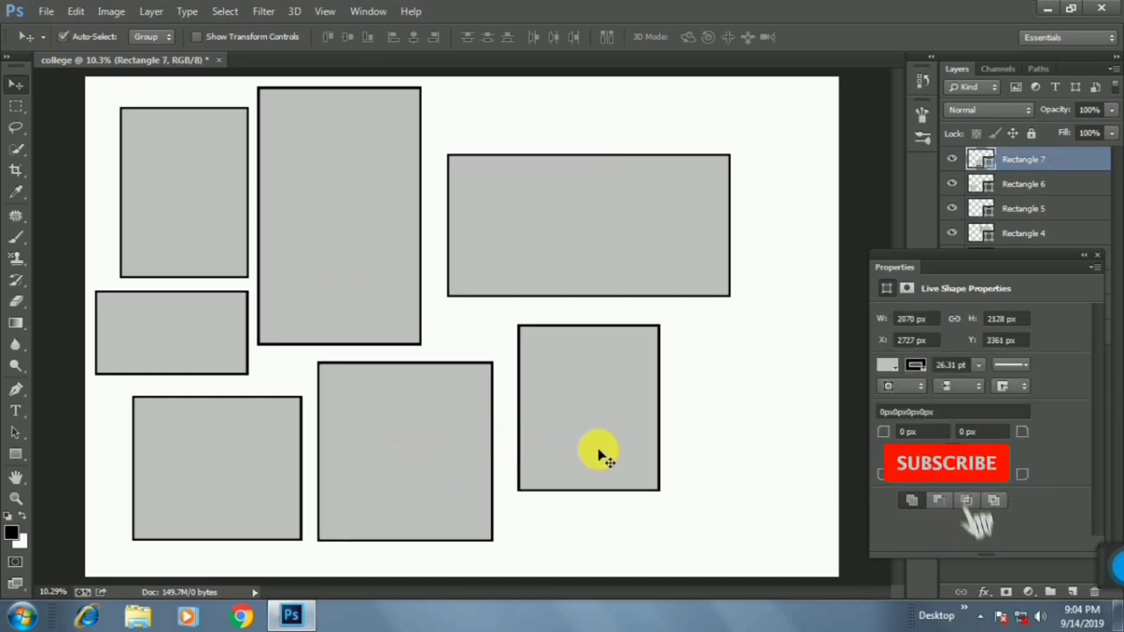
drag(597, 451, 594, 448)
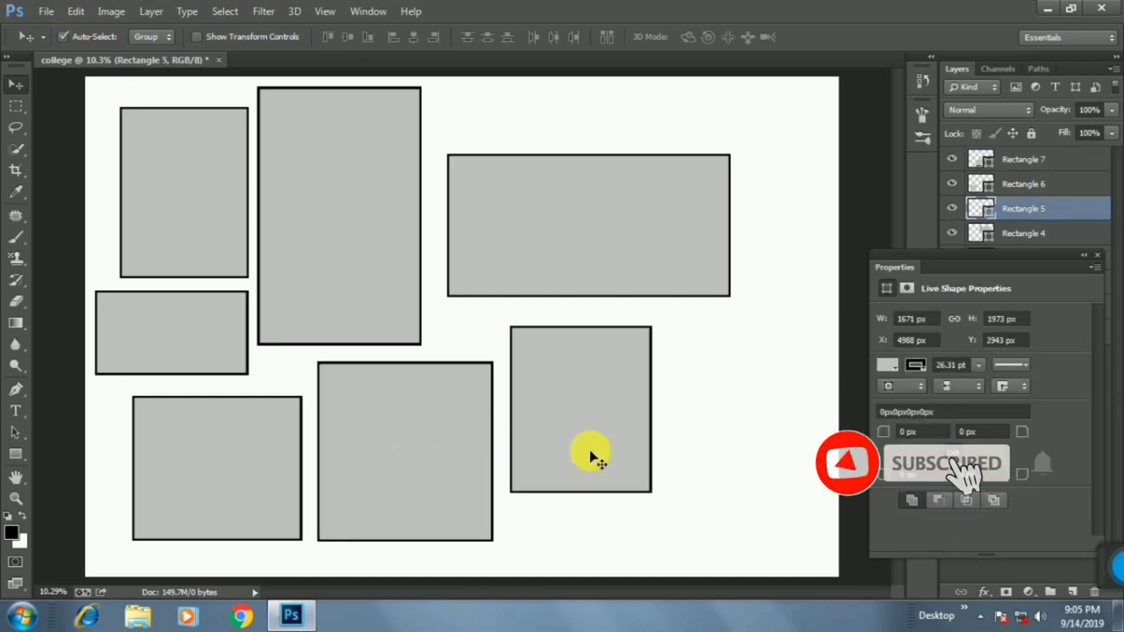
click(16, 454)
drag(682, 364, 826, 455)
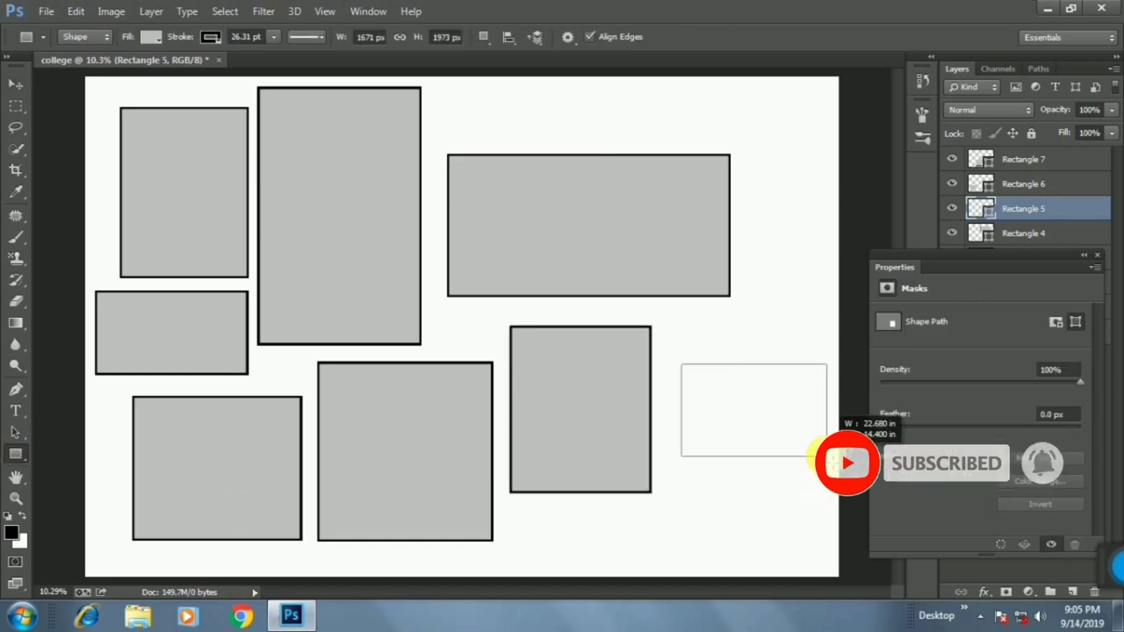
drag(693, 480, 801, 562)
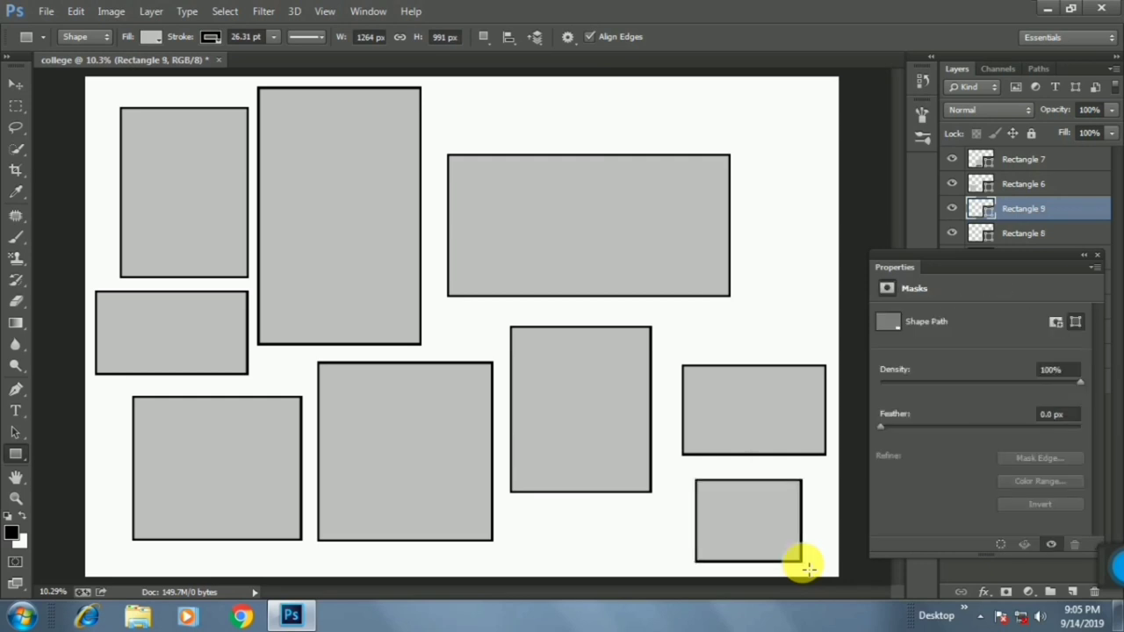
Step: Move the frames to even out the gaps, shifting the top and left-column frames right
key(v)
drag(766, 517, 803, 309)
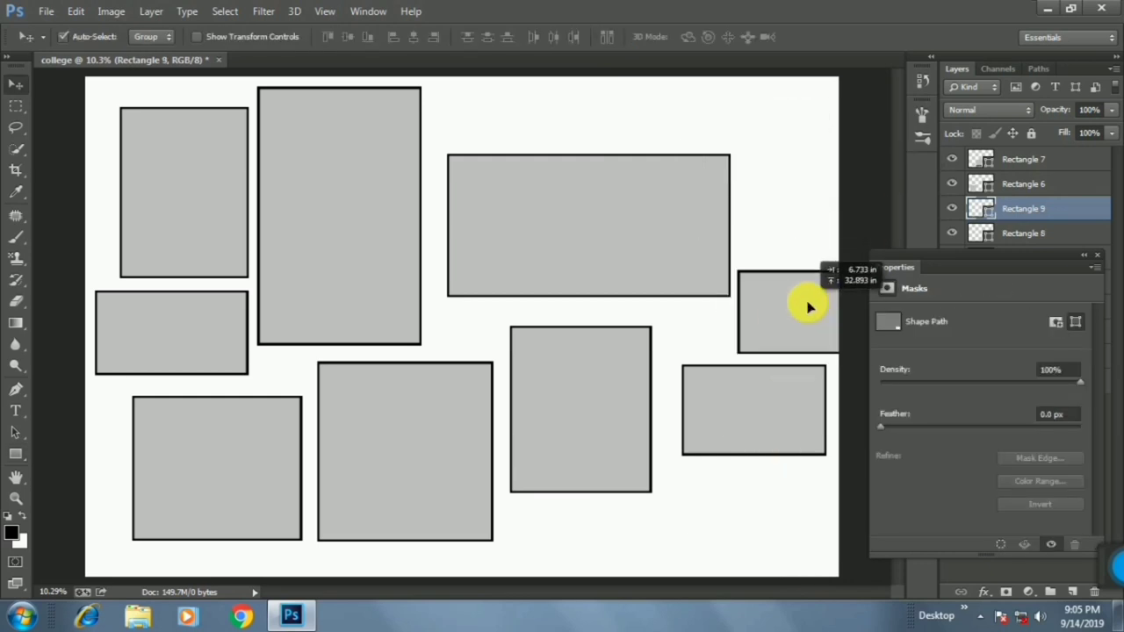
drag(622, 271, 607, 272)
drag(786, 314, 784, 322)
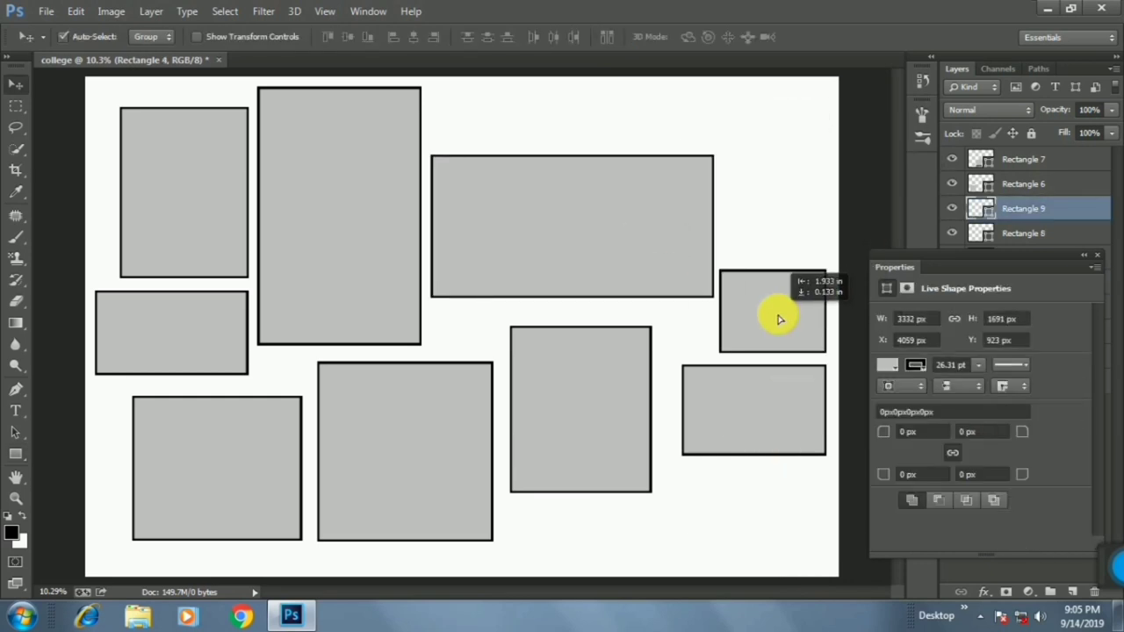
drag(770, 406, 761, 444)
drag(785, 321, 746, 356)
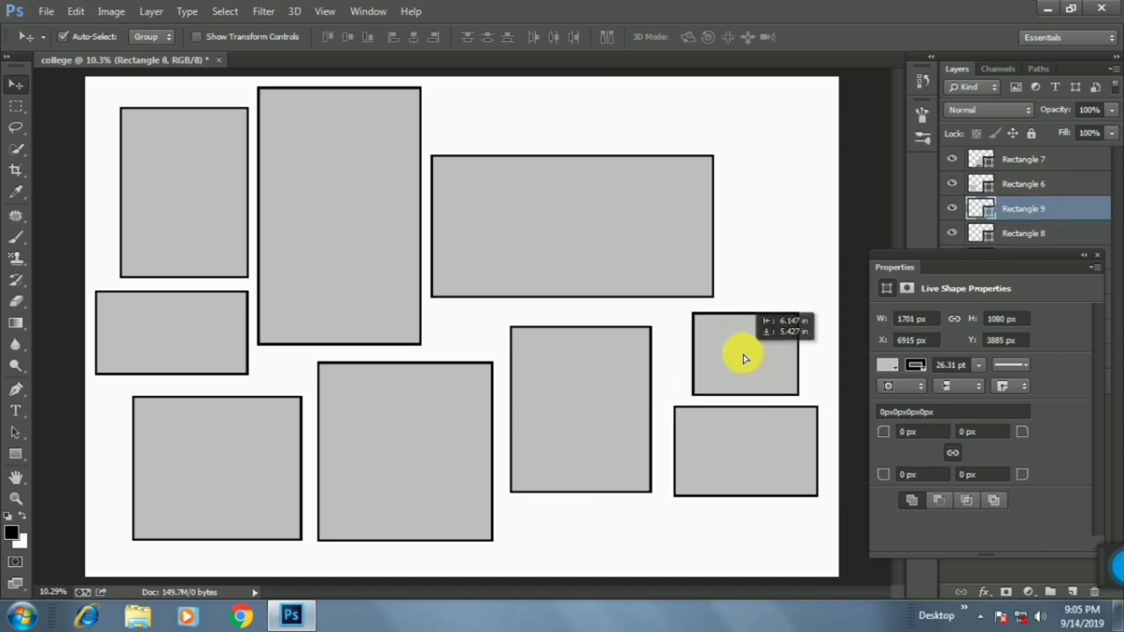
drag(627, 267, 697, 261)
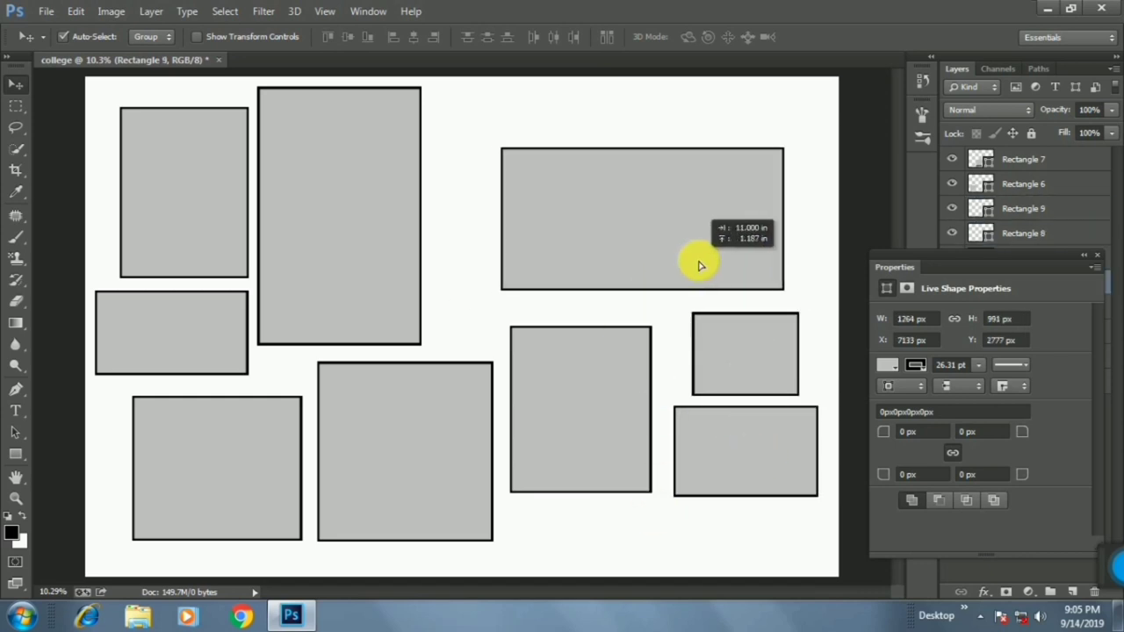
drag(386, 249, 432, 252)
drag(336, 246, 351, 245)
drag(210, 254, 223, 250)
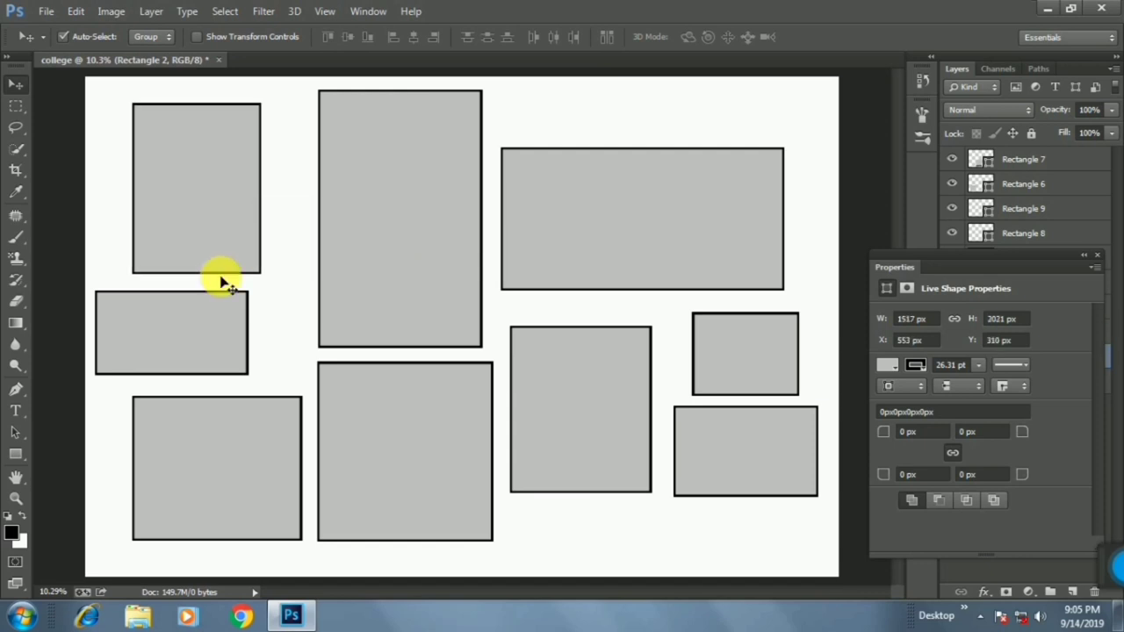
drag(207, 321, 244, 321)
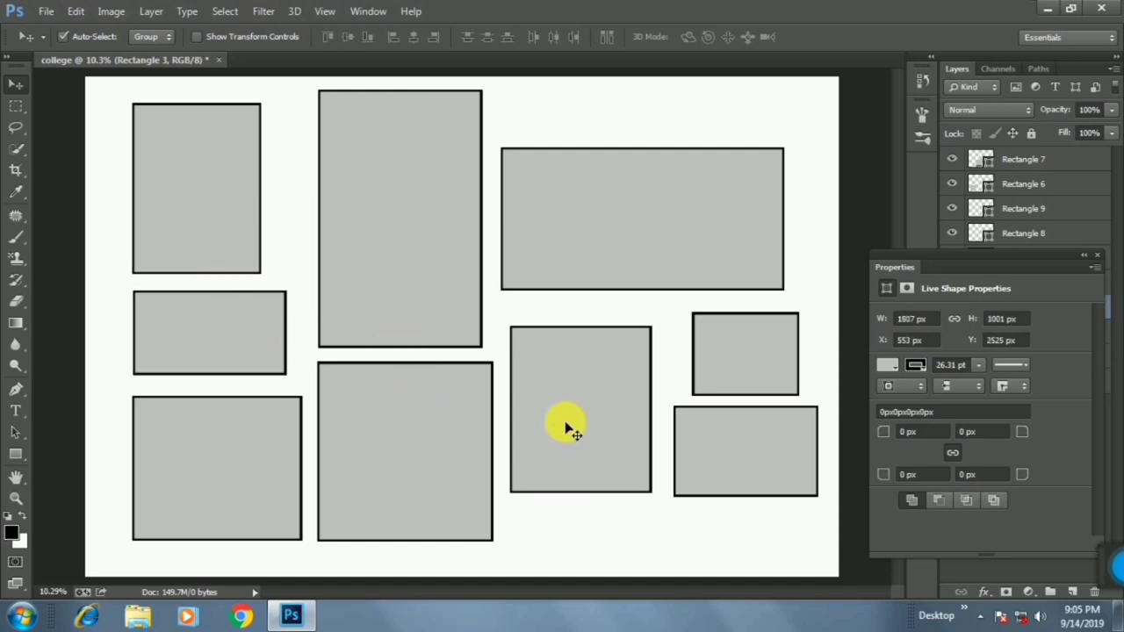
Step: Close the Properties panel and select all the rectangle layers
click(1096, 255)
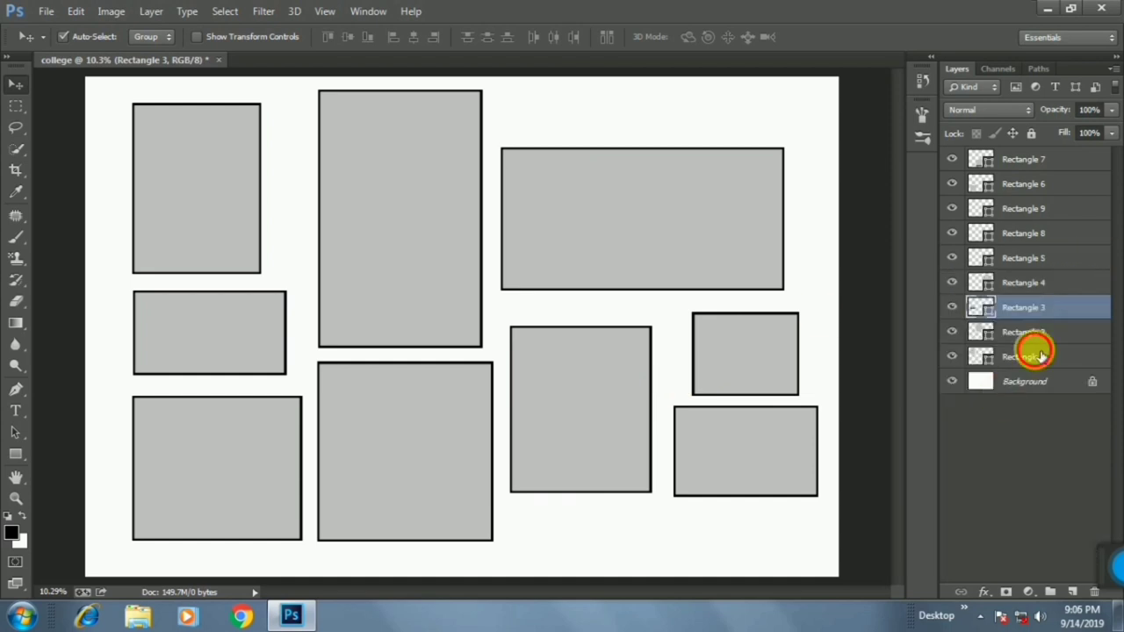
click(1040, 357)
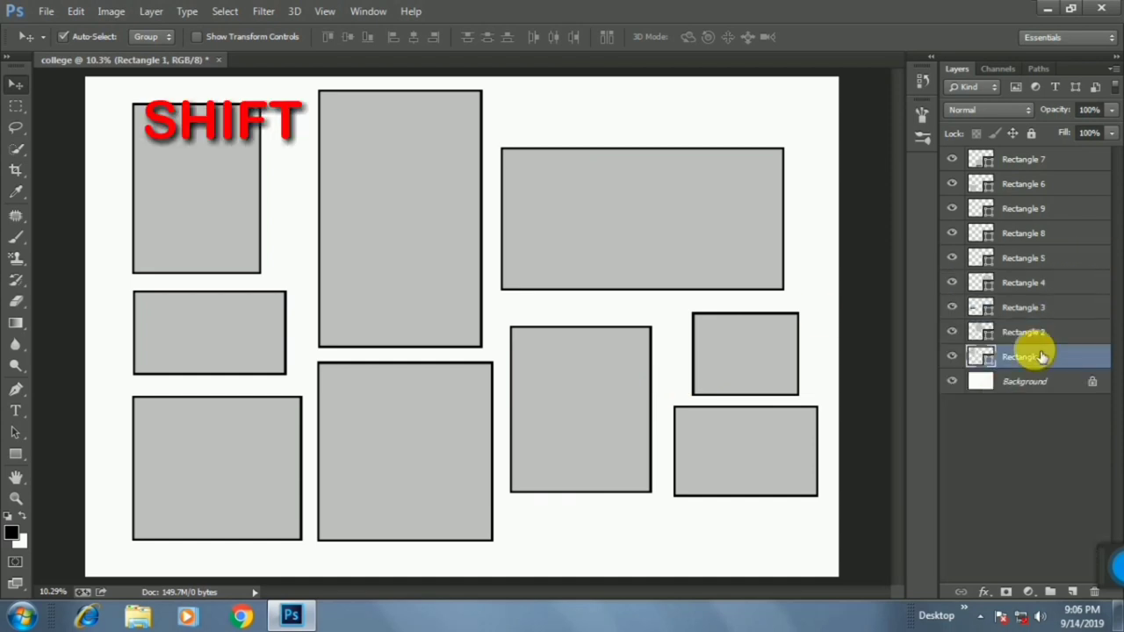
shift+click(1071, 164)
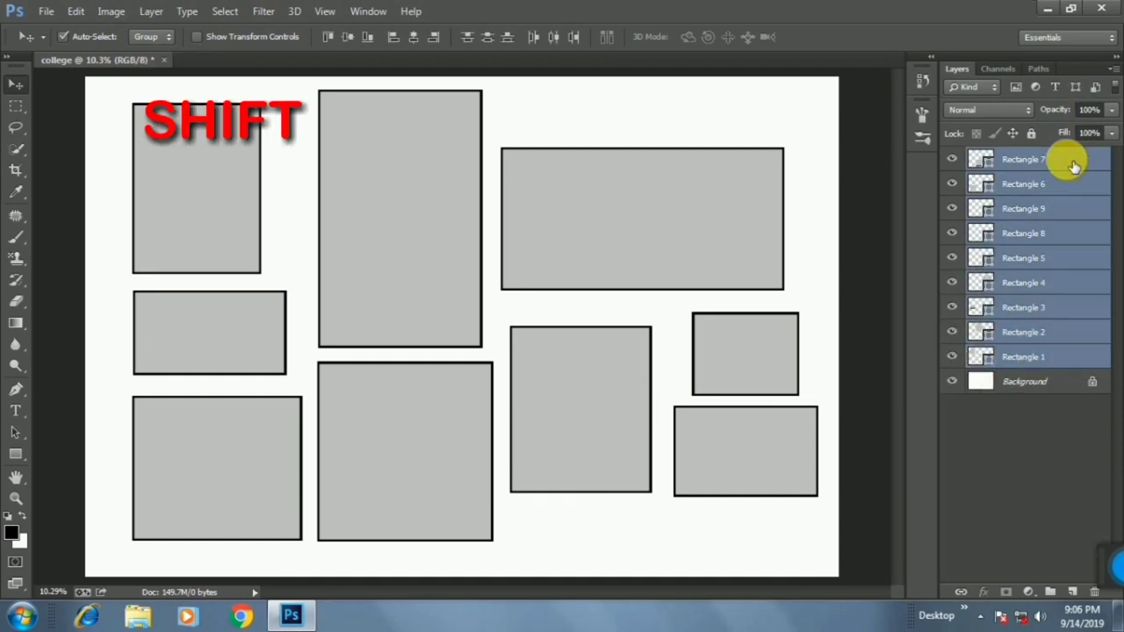
Step: Group all nine frames and scale the group down to about 97.5%
key(ctrl+g)
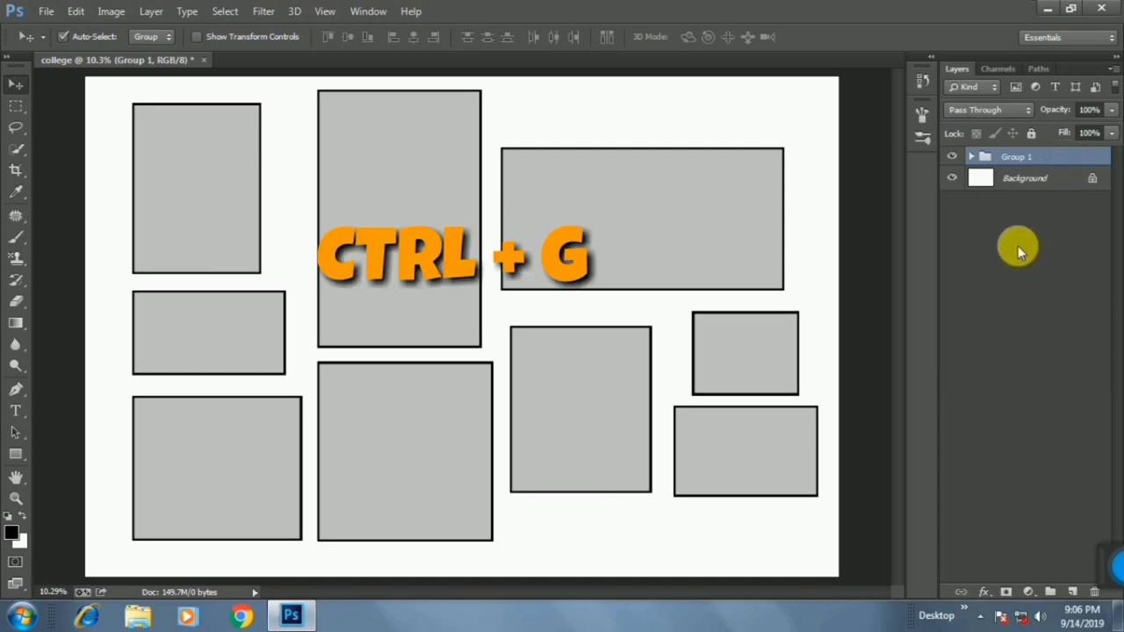
key(ctrl+minus)
key(ctrl+t)
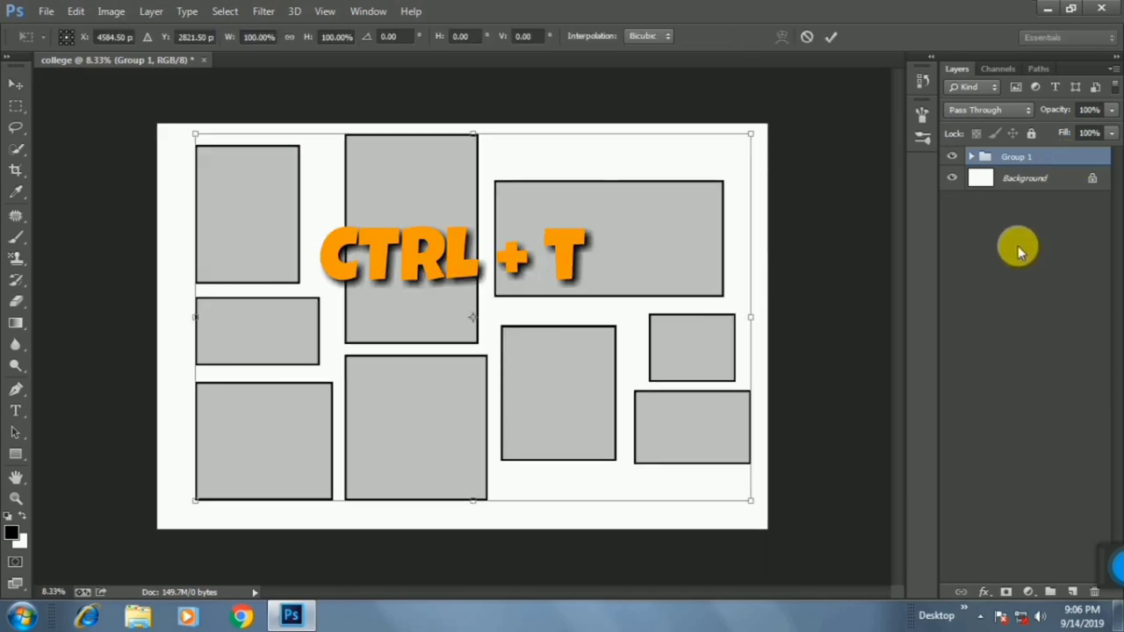
drag(750, 500, 751, 505)
key(Return)
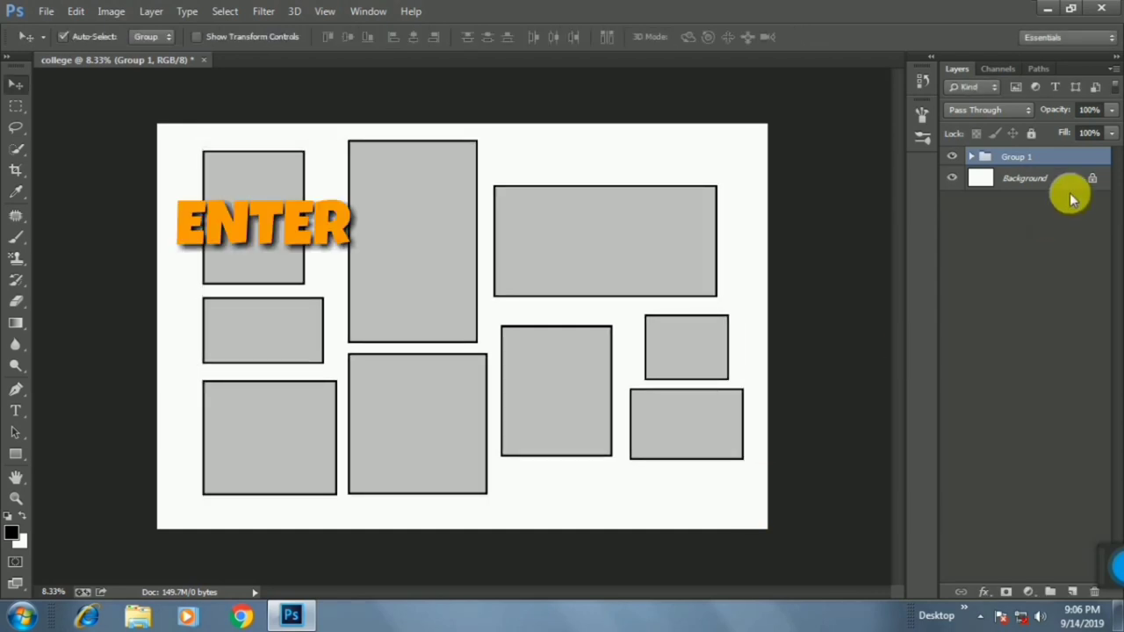
Step: Ungroup the frames back into separate layers and select Rectangle 1
right_click(1083, 160)
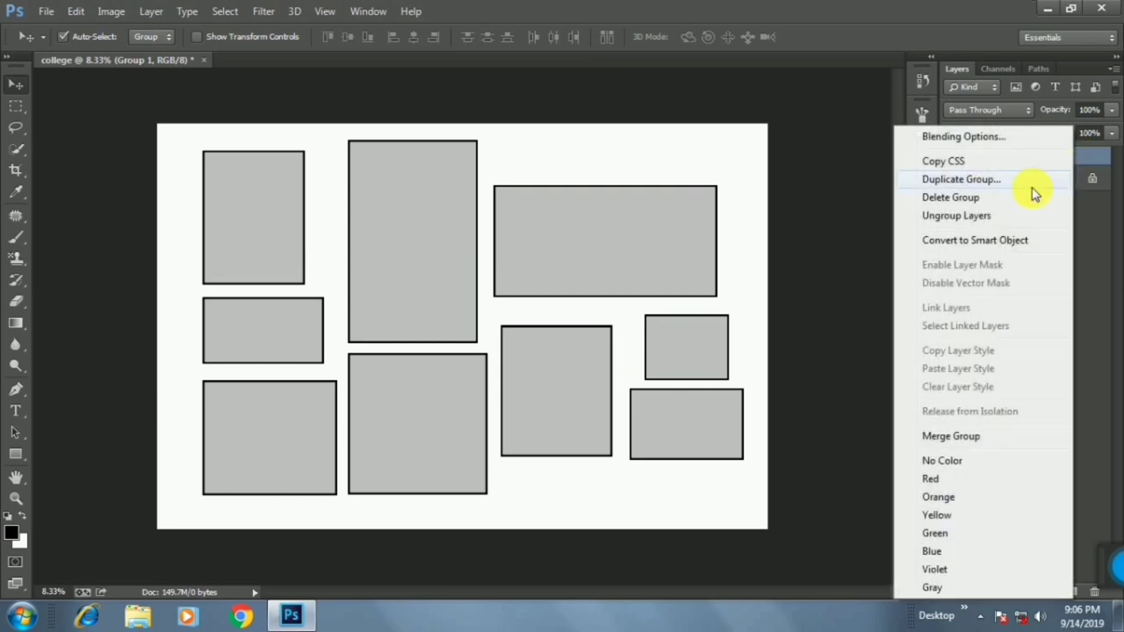
click(954, 216)
click(979, 358)
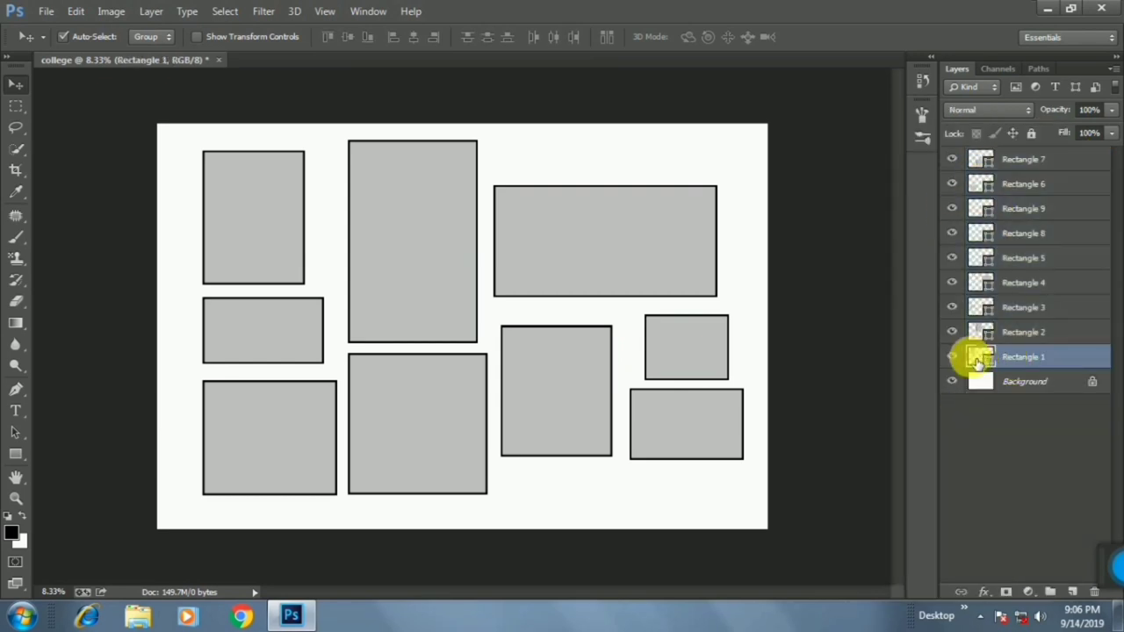
click(44, 11)
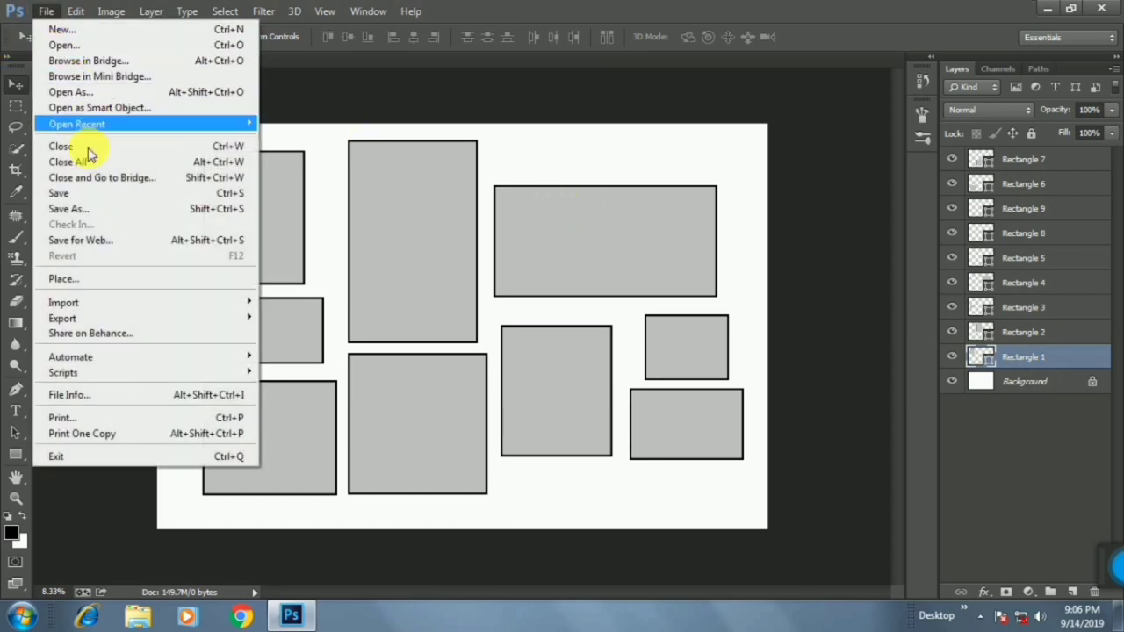
Step: Place the seated woman photo at about double size and clip it into Rectangle 1
click(85, 279)
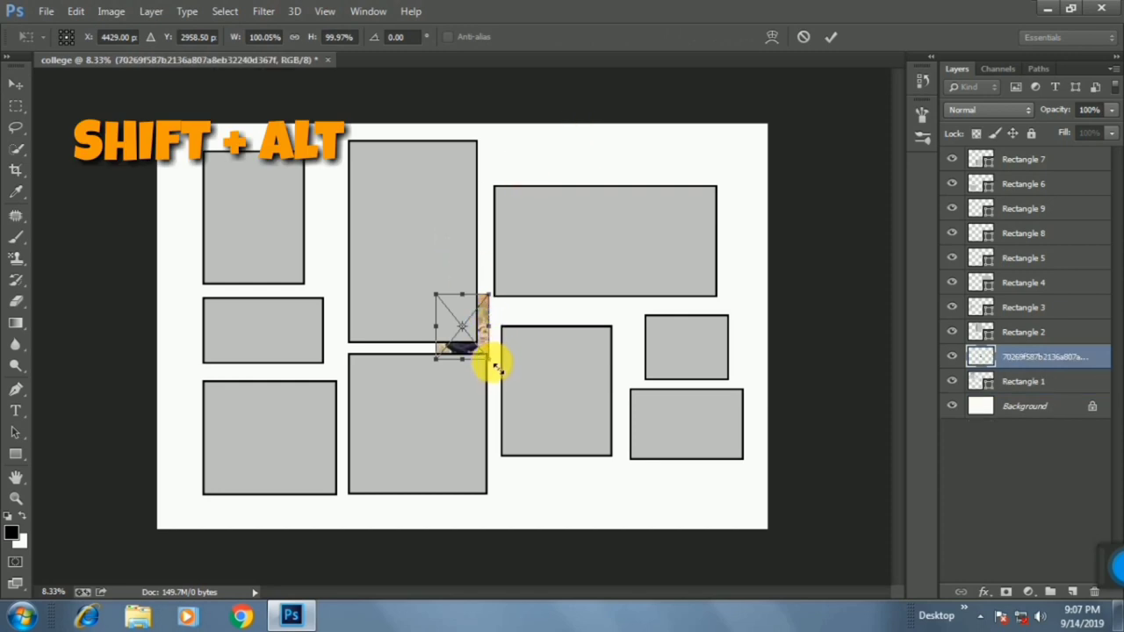
drag(496, 367, 636, 397)
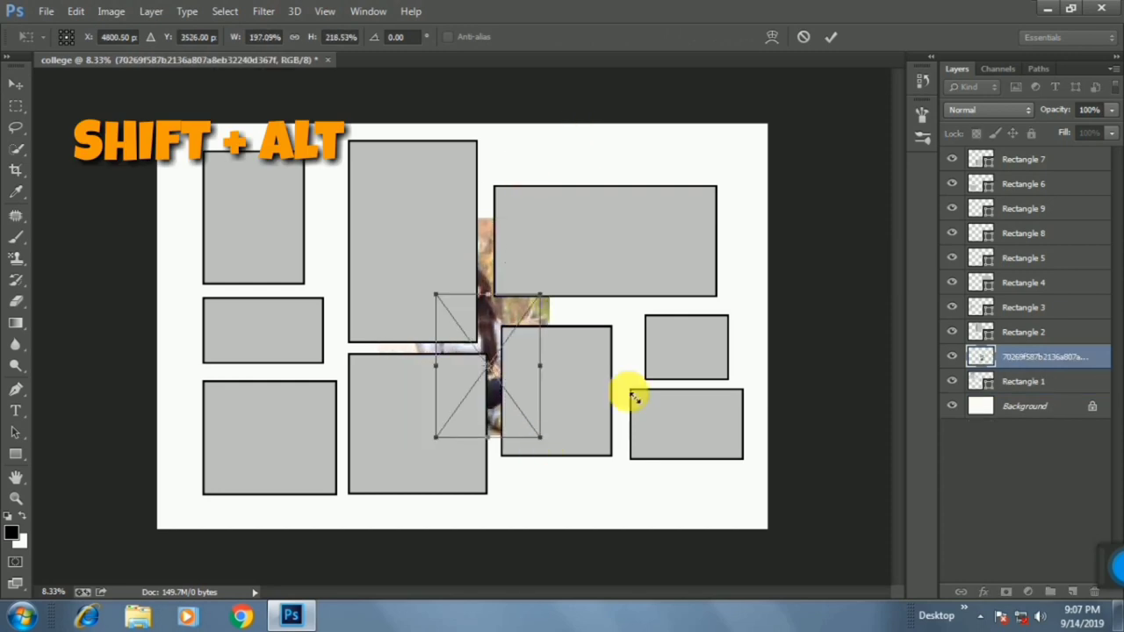
click(830, 36)
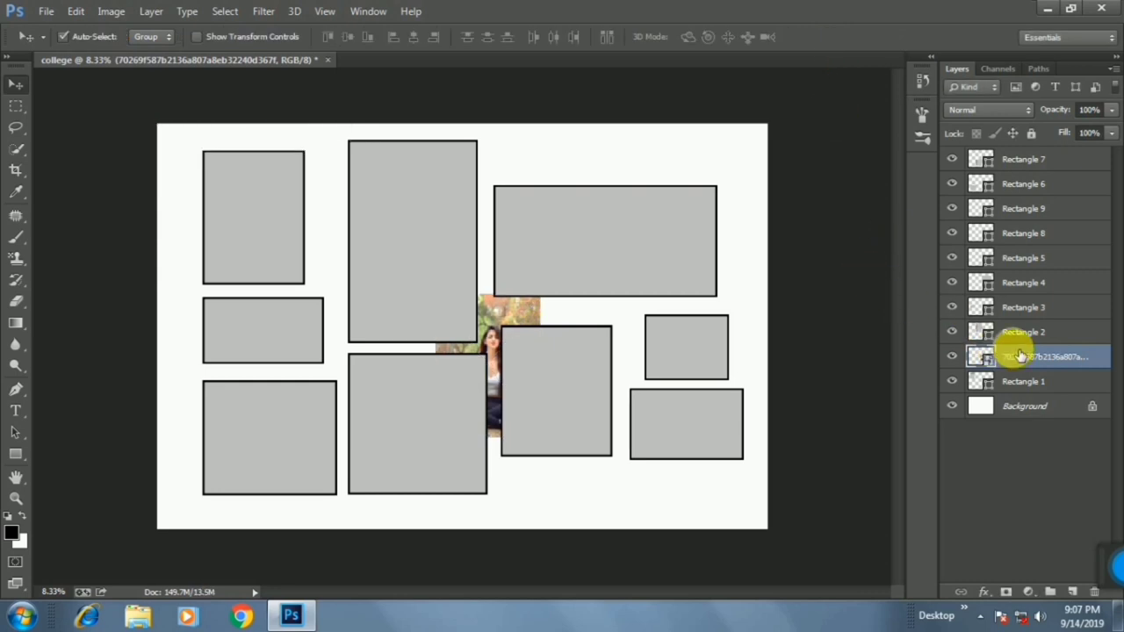
right_click(1107, 361)
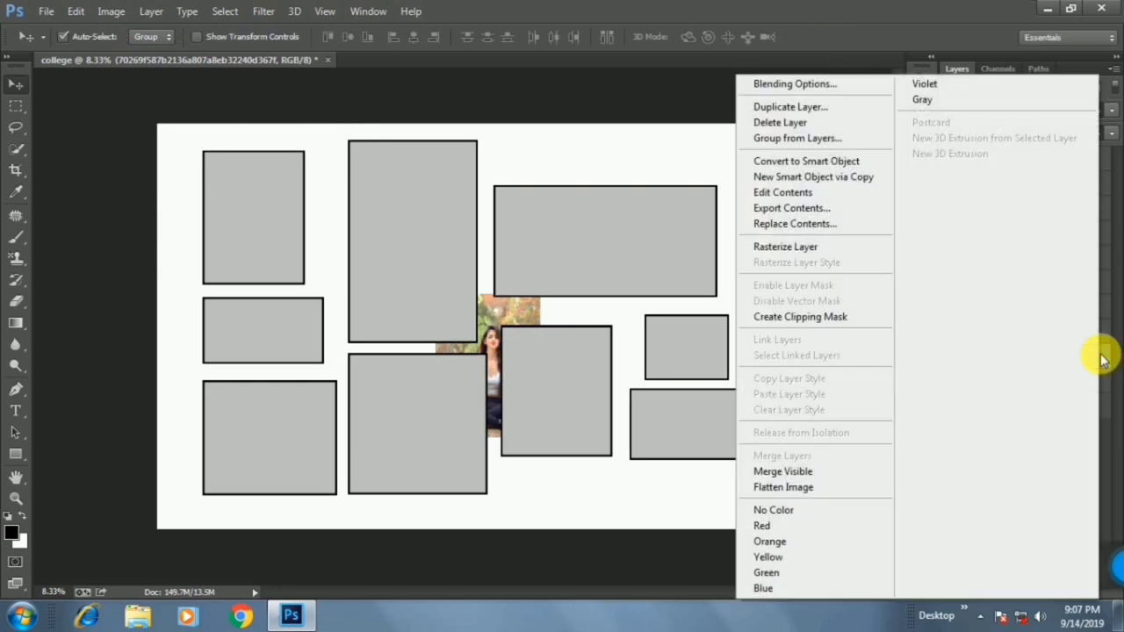
click(782, 317)
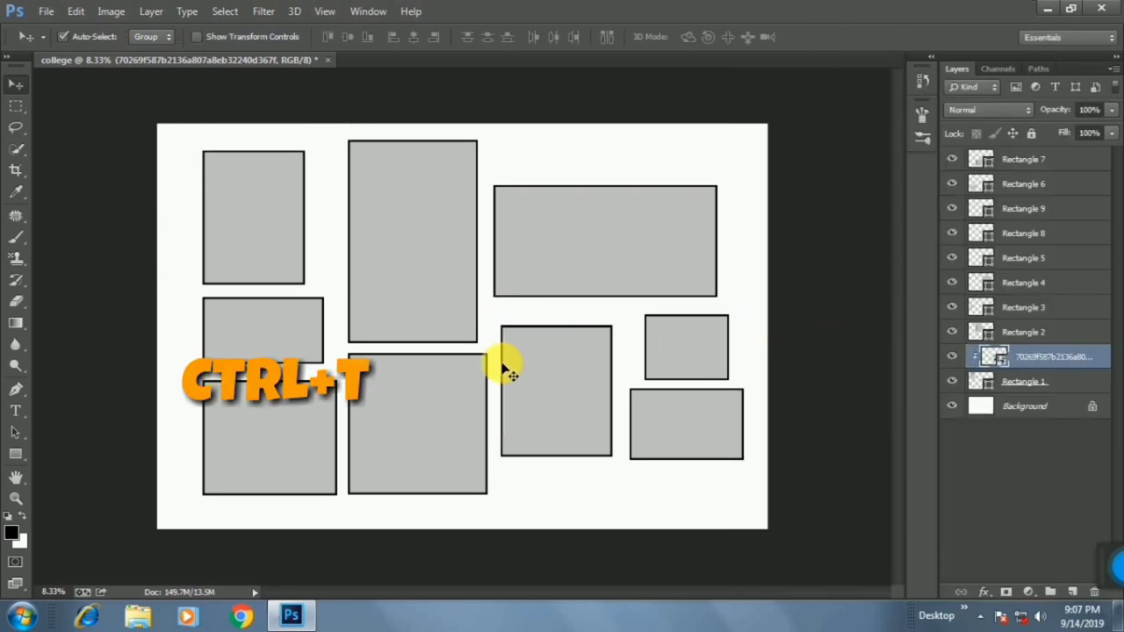
key(ctrl+t)
mouse_move(515, 372)
mouse_down()
mouse_move(474, 336)
mouse_move(276, 226)
mouse_move(287, 249)
mouse_up()
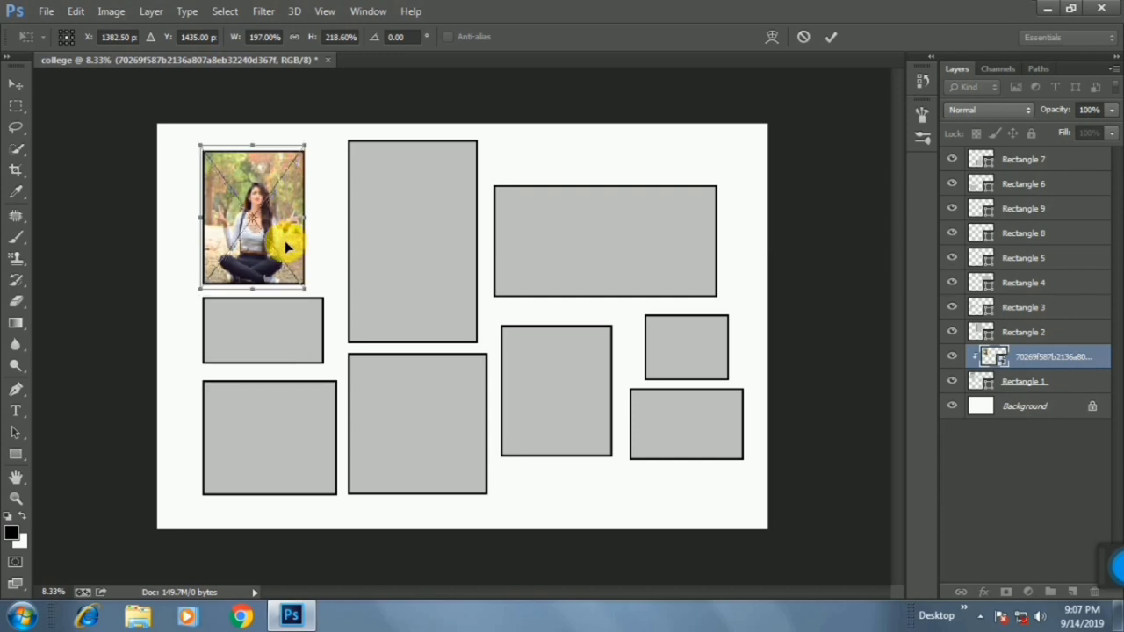
double_click(285, 249)
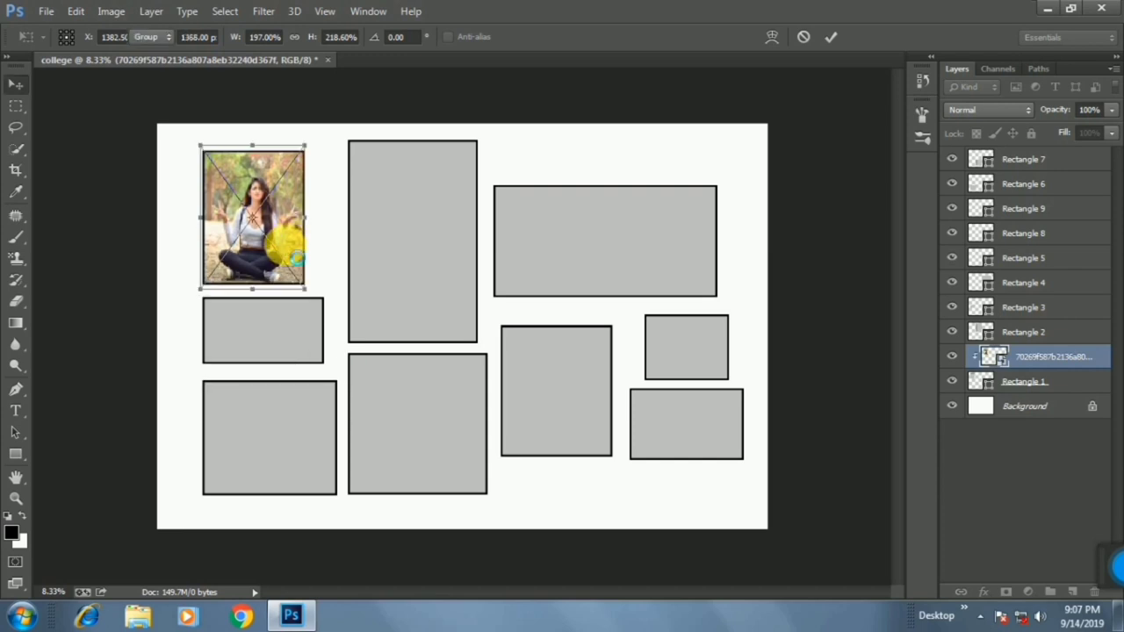
Step: Place the older couple photo, enlarge it and clip it into the tall Rectangle 2
click(1072, 330)
click(46, 10)
click(53, 283)
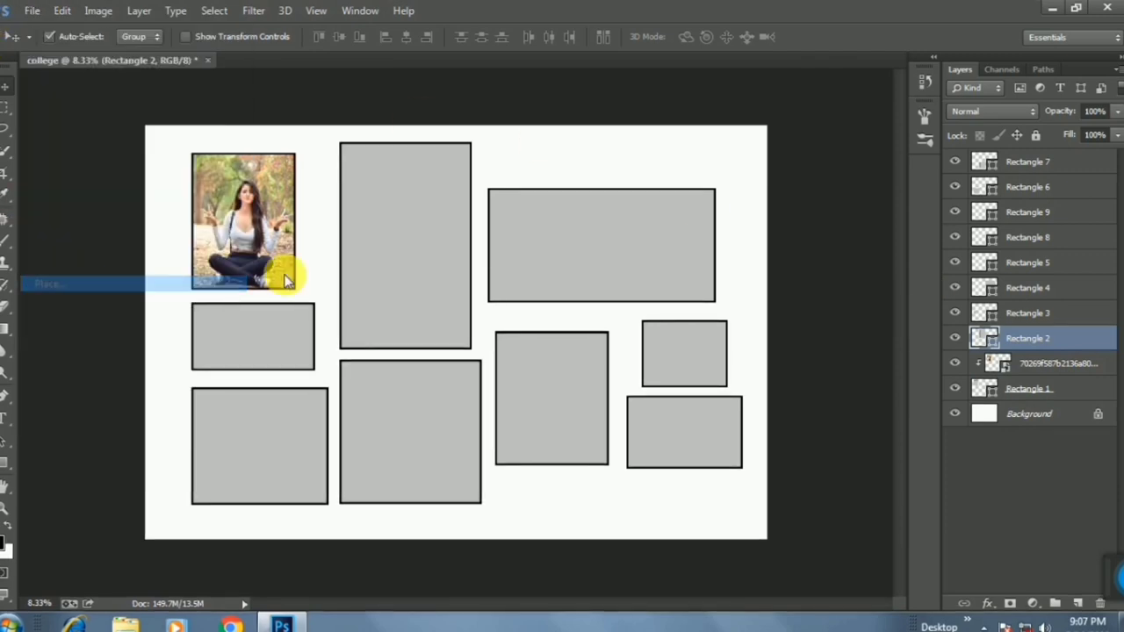
double_click(747, 123)
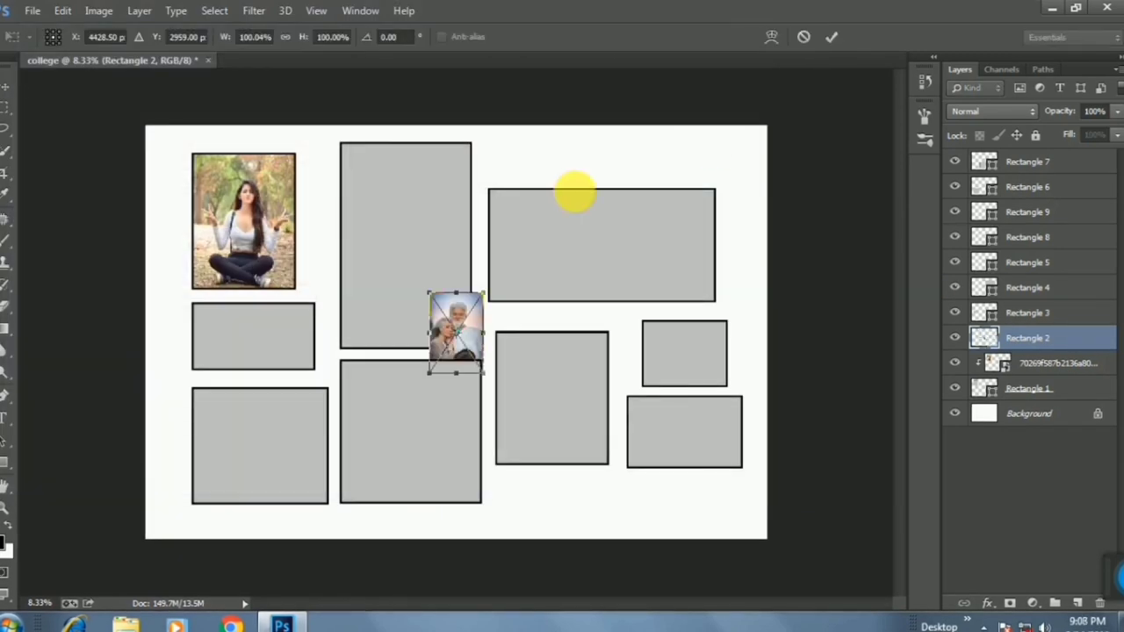
mouse_move(488, 343)
mouse_down()
mouse_move(595, 446)
mouse_move(454, 278)
mouse_move(459, 289)
mouse_up()
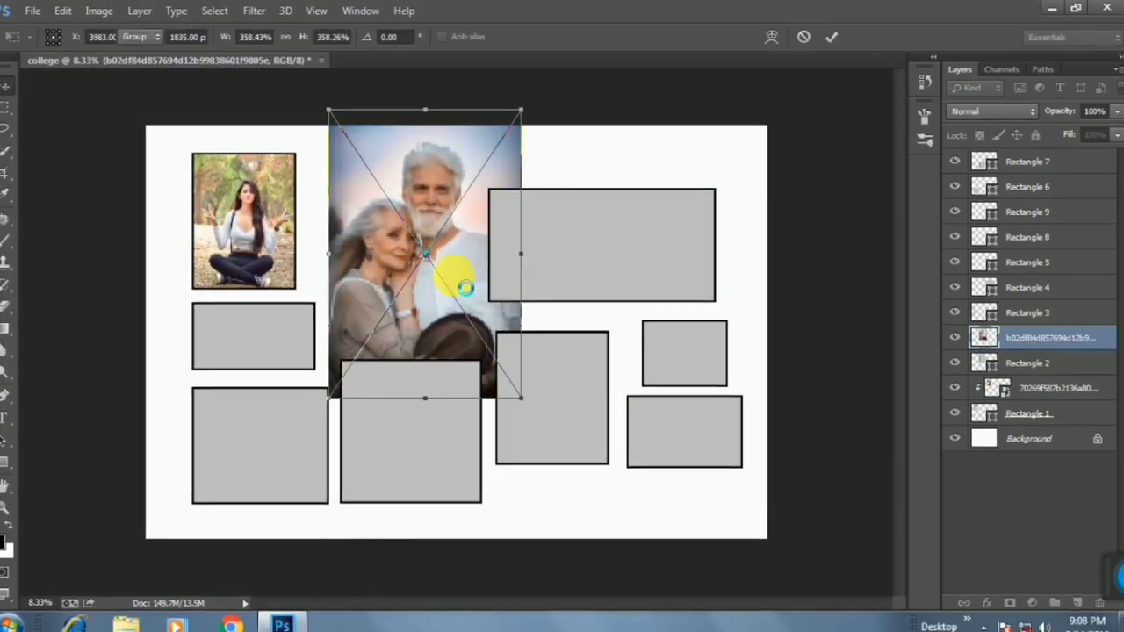
key(Return)
right_click(1084, 338)
click(938, 307)
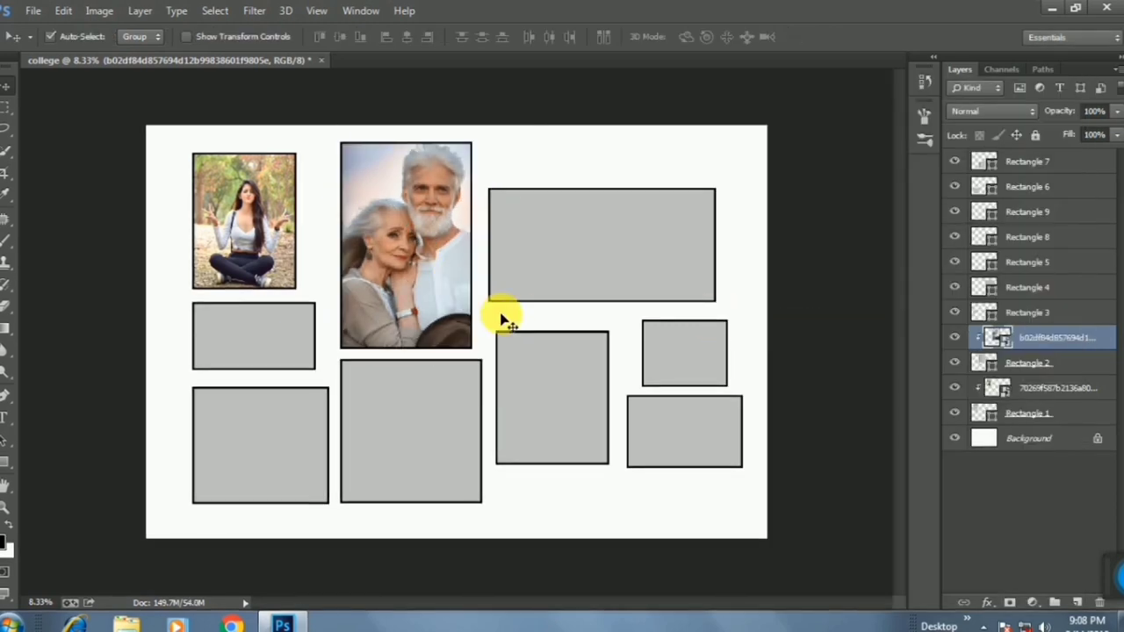
Step: Place the woman's portrait, clip it into Rectangle 3 and resize it to fit the left-middle frame
click(984, 311)
click(36, 10)
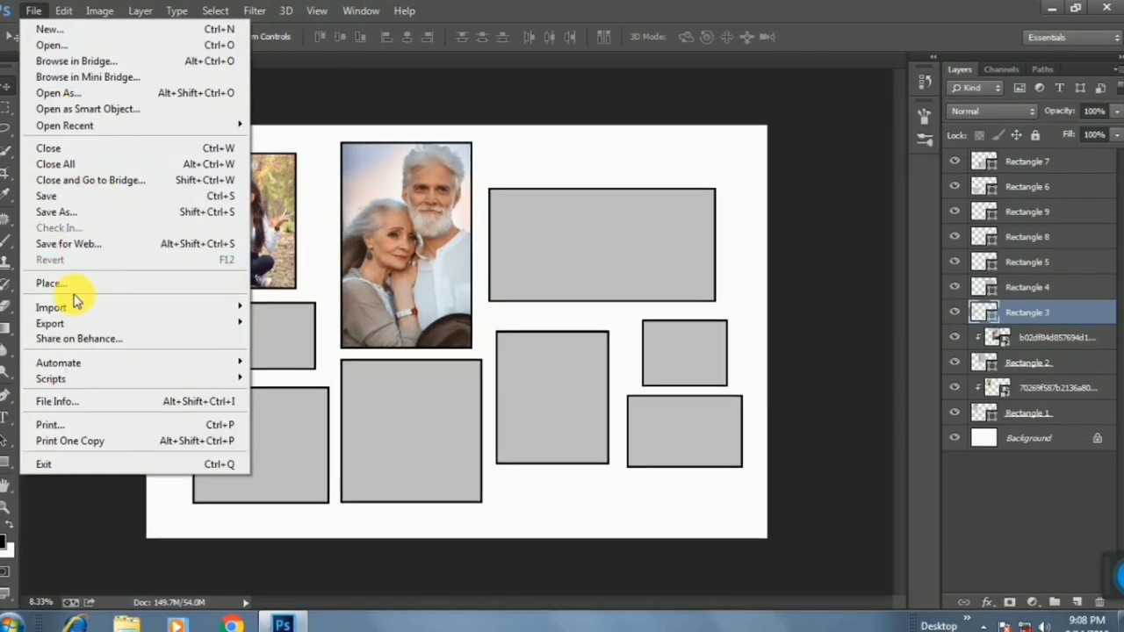
click(76, 283)
double_click(372, 132)
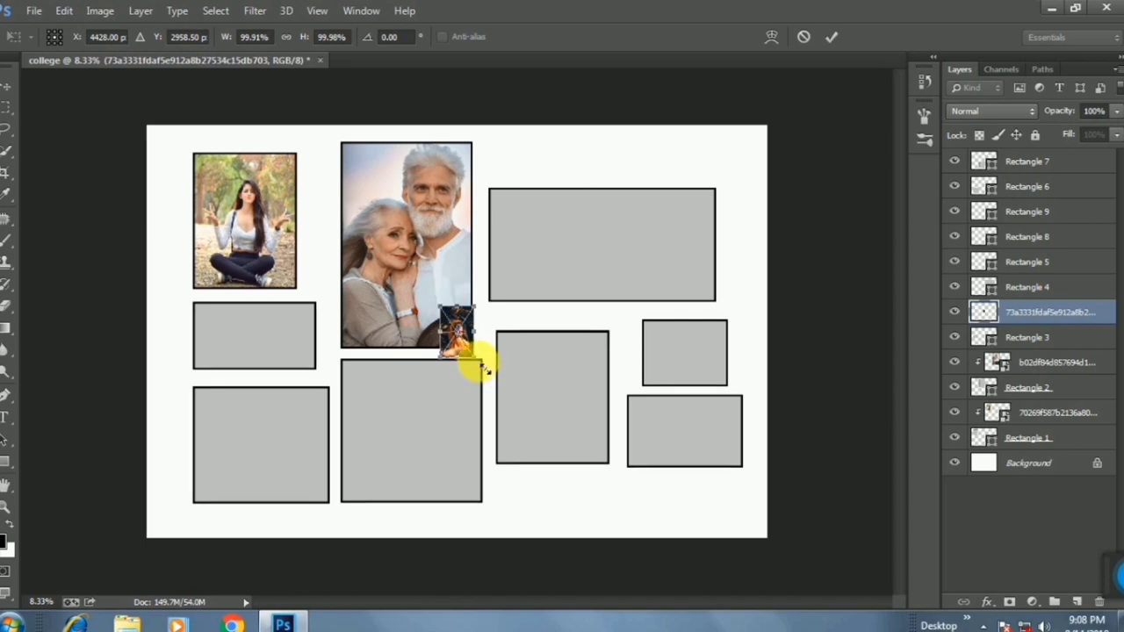
drag(484, 367, 551, 471)
key(Return)
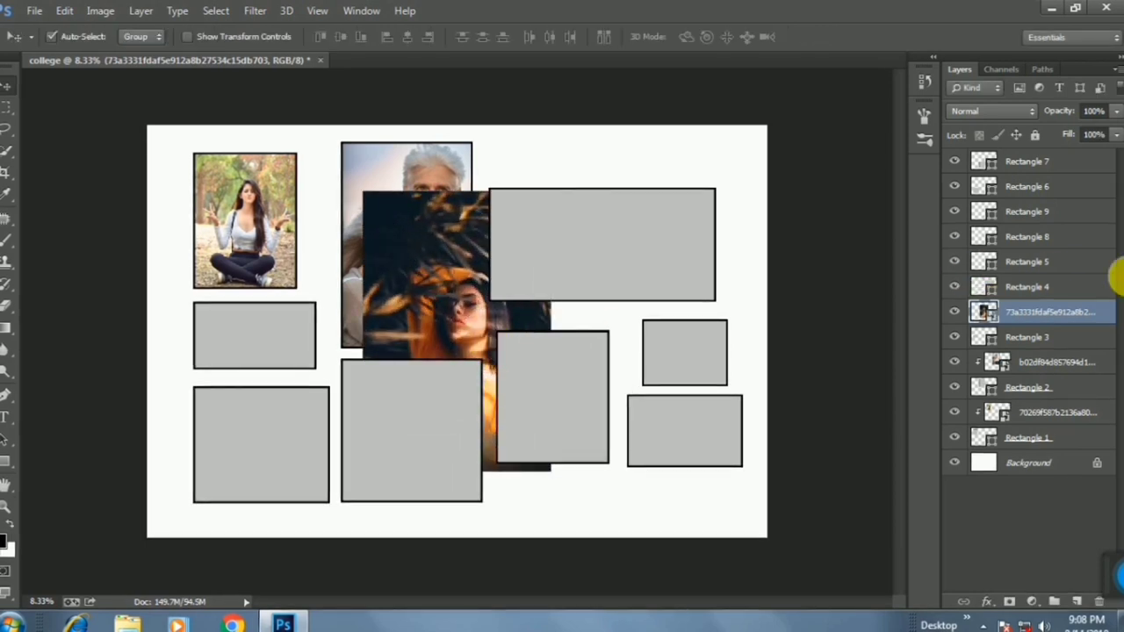
right_click(1092, 312)
click(828, 322)
key(ctrl+t)
drag(489, 341, 295, 357)
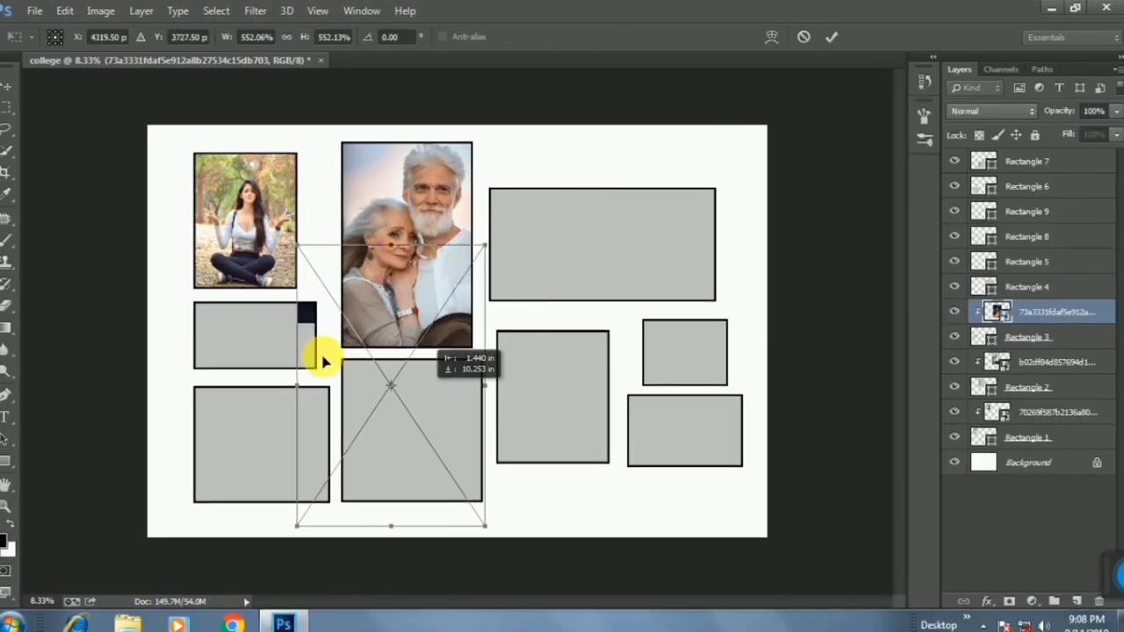
mouse_move(356, 492)
mouse_down()
mouse_move(296, 427)
mouse_move(334, 457)
mouse_up()
key(Return)
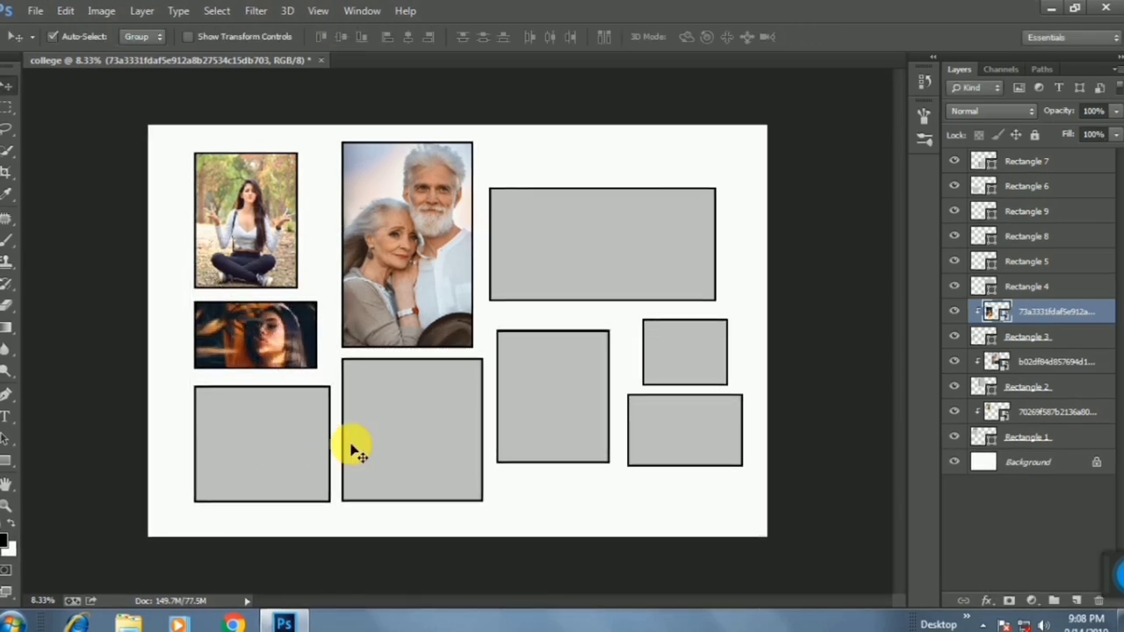
Step: Place the forest photo, clip it into Rectangle 4 and enlarge it to cover the frame
click(1010, 286)
click(35, 10)
click(48, 280)
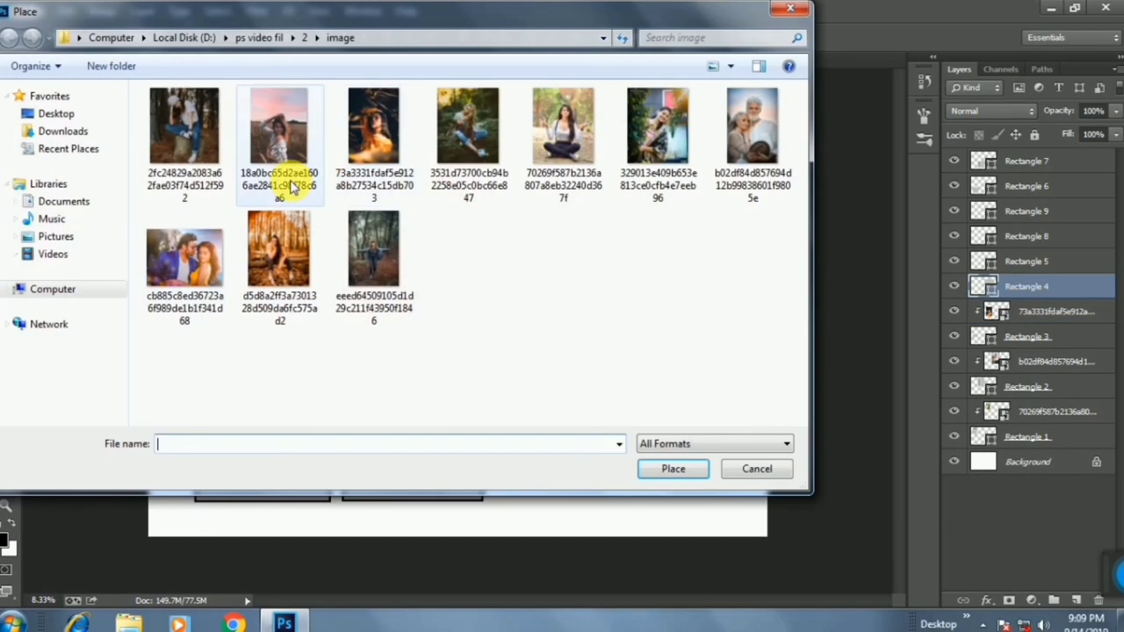
double_click(370, 251)
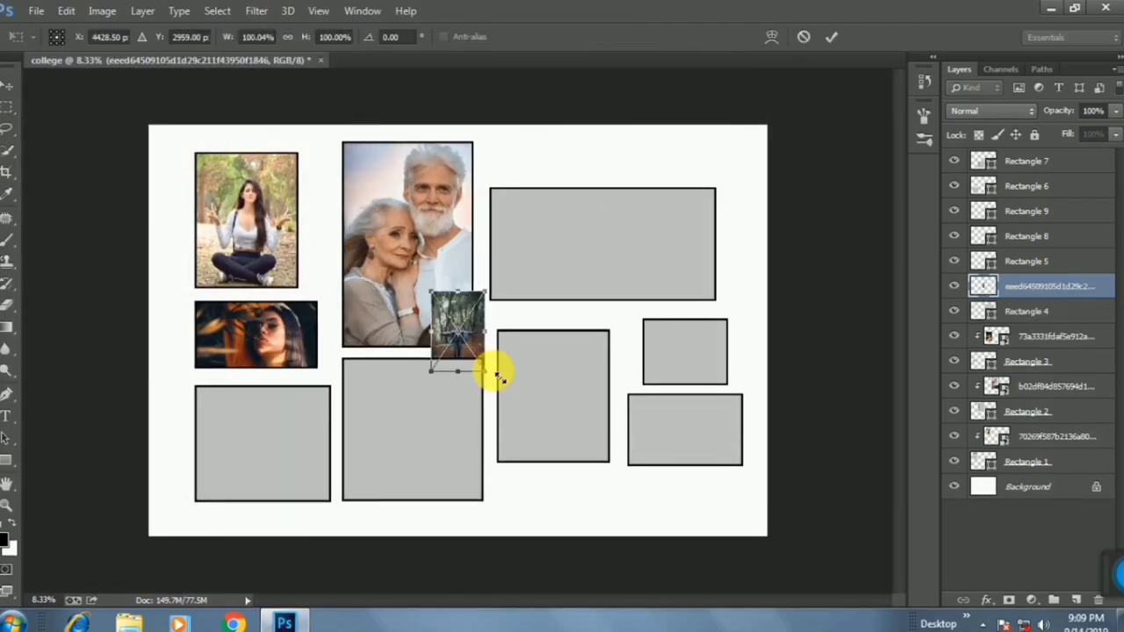
drag(496, 374, 562, 487)
drag(500, 314, 632, 251)
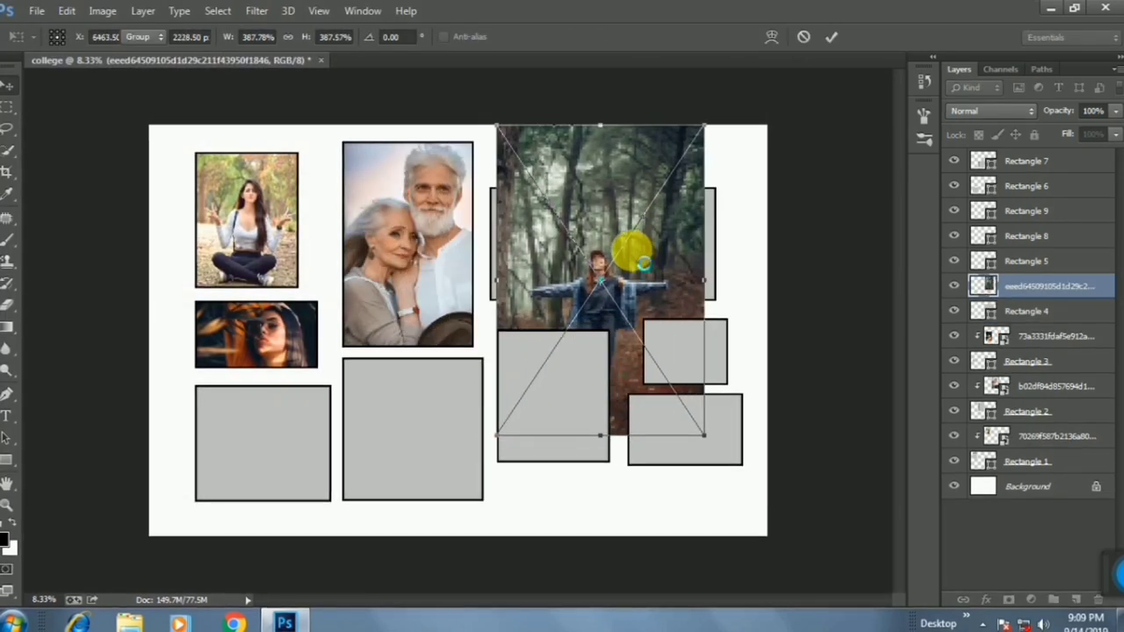
key(Return)
right_click(1071, 287)
click(778, 319)
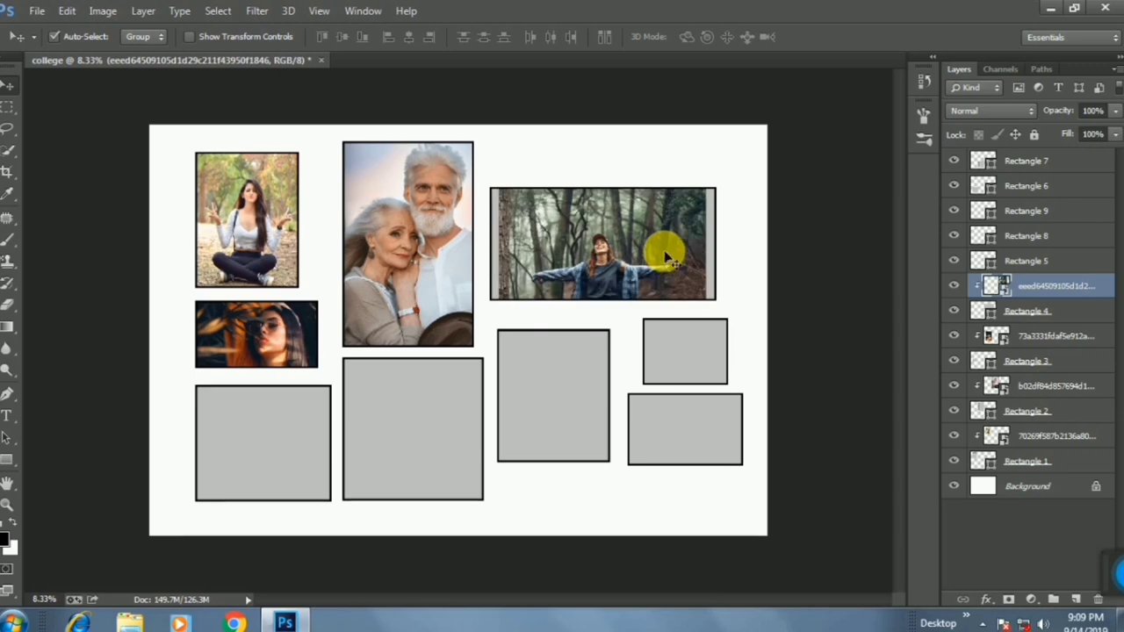
key(ctrl+t)
drag(715, 423, 752, 452)
mouse_move(615, 307)
mouse_down()
mouse_move(592, 304)
mouse_move(605, 282)
mouse_up()
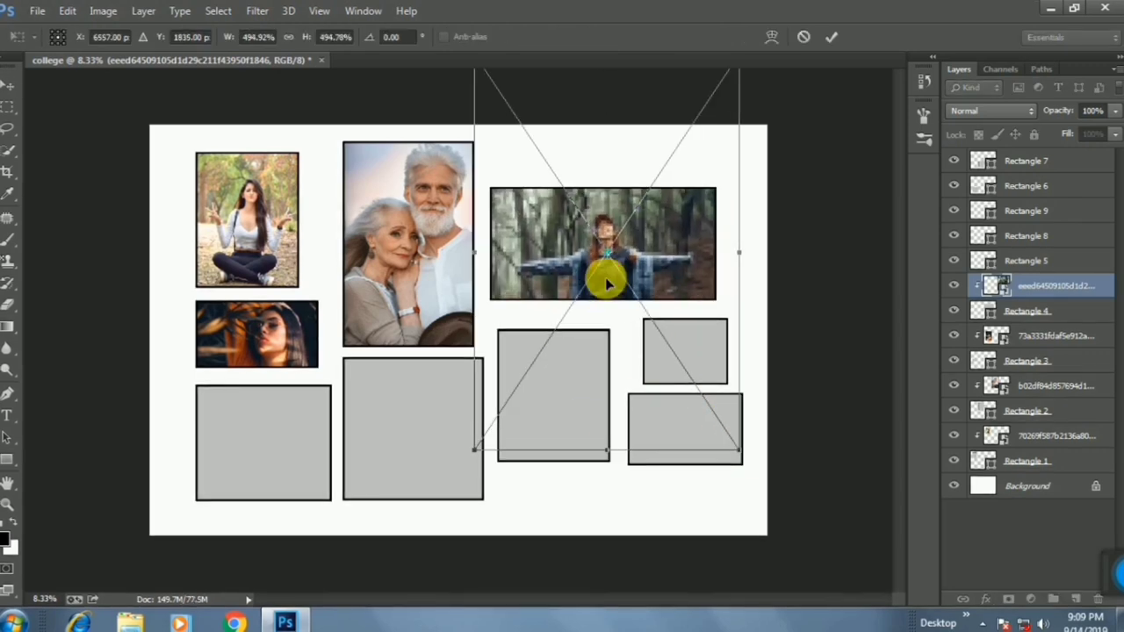
key(Return)
Step: Place the young couple photo, enlarge it and clip it into Rectangle 5
click(1027, 261)
click(38, 11)
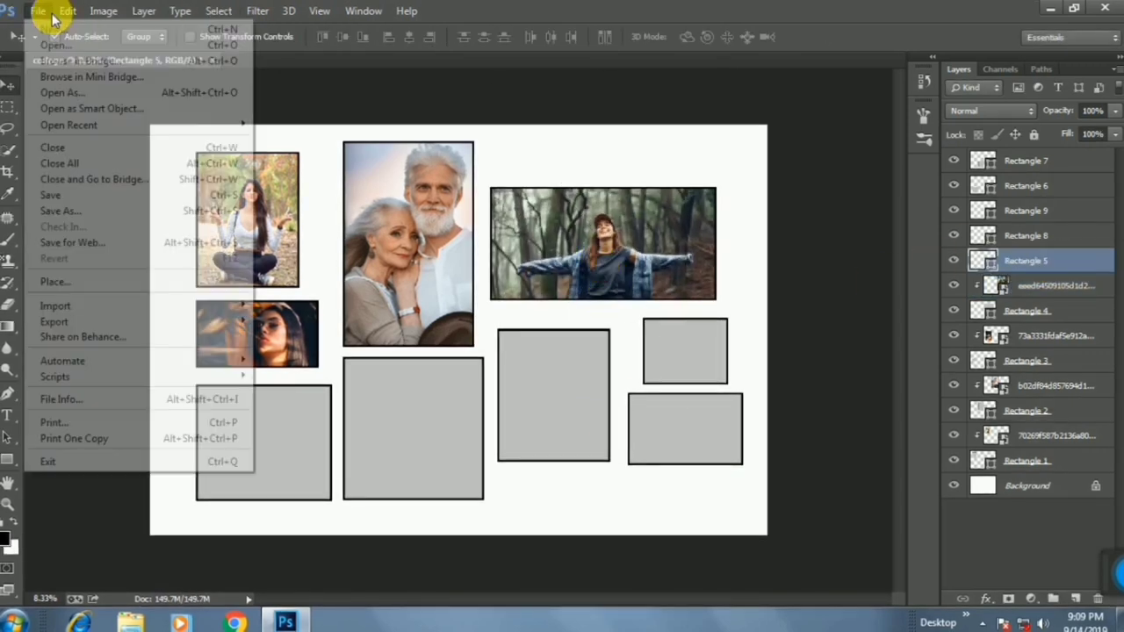
click(86, 282)
click(184, 264)
click(673, 466)
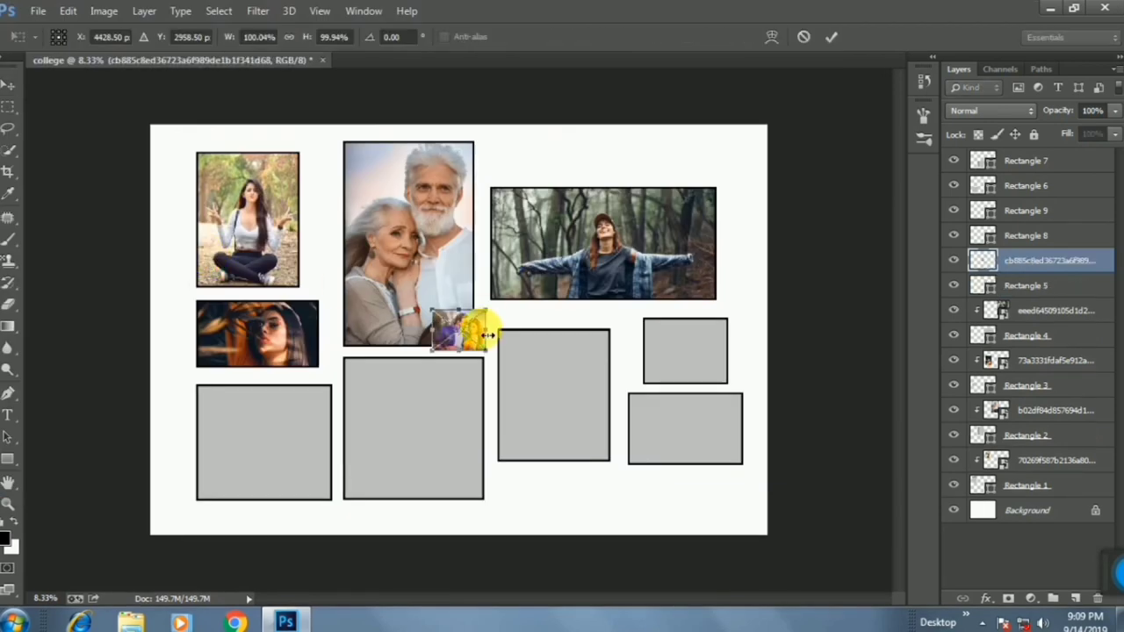
mouse_move(489, 360)
mouse_down()
mouse_move(501, 414)
mouse_move(413, 413)
mouse_move(576, 439)
mouse_move(539, 435)
mouse_up()
key(Return)
right_click(1088, 261)
click(874, 321)
key(ctrl+t)
key(Return)
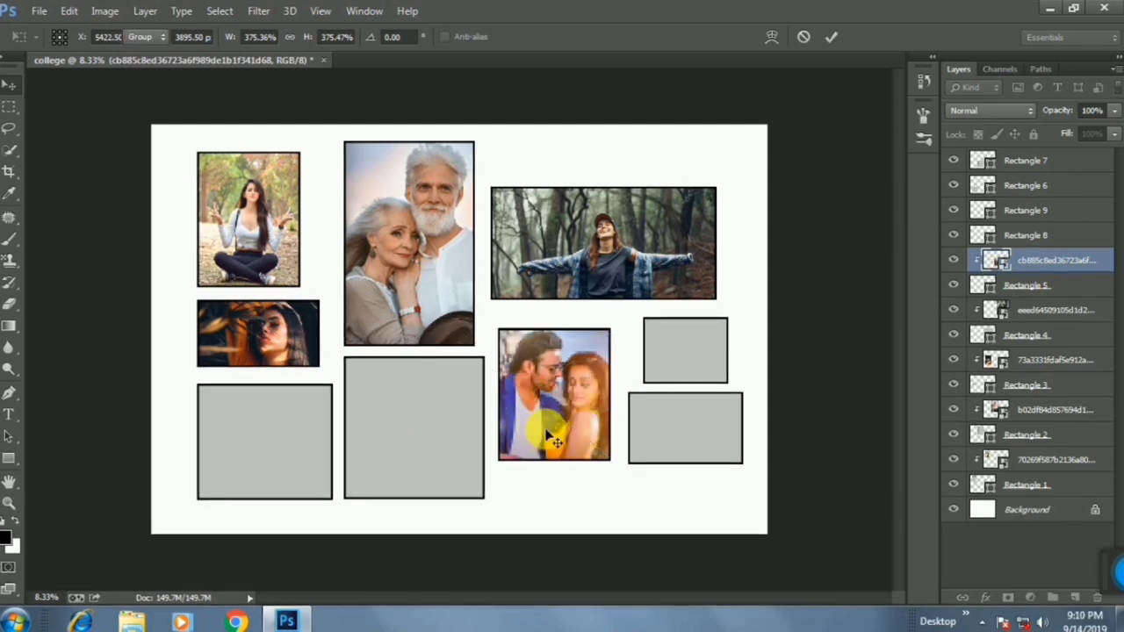
click(1062, 237)
Step: Place the autumn forest photo, enlarge it and clip it into the lower-right frame, shifted down
click(40, 11)
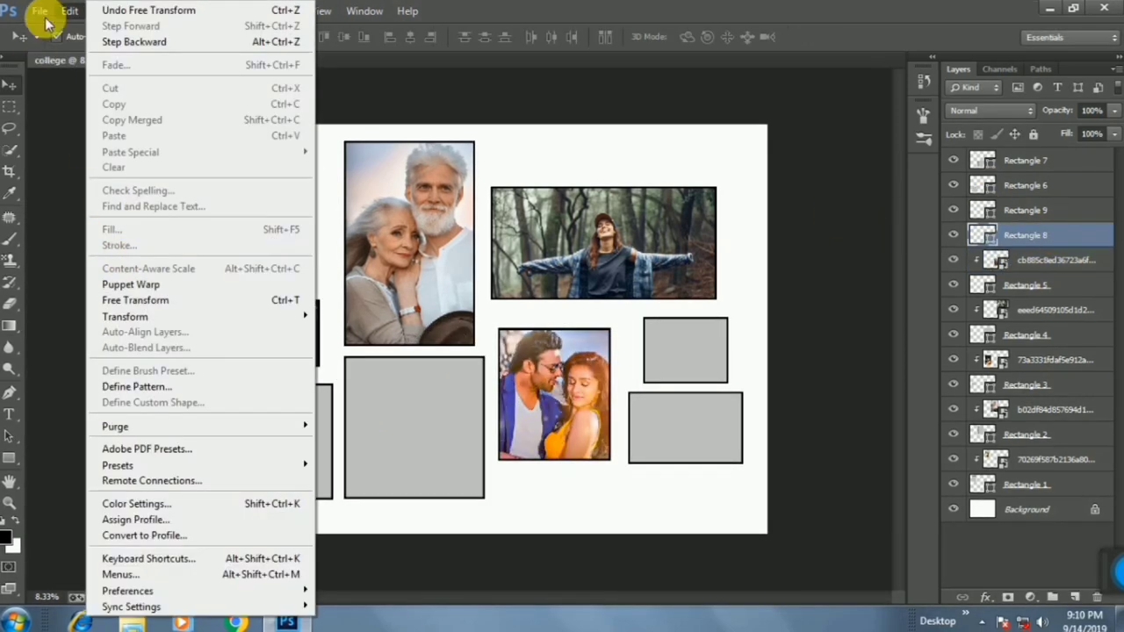
click(79, 279)
click(262, 225)
double_click(264, 223)
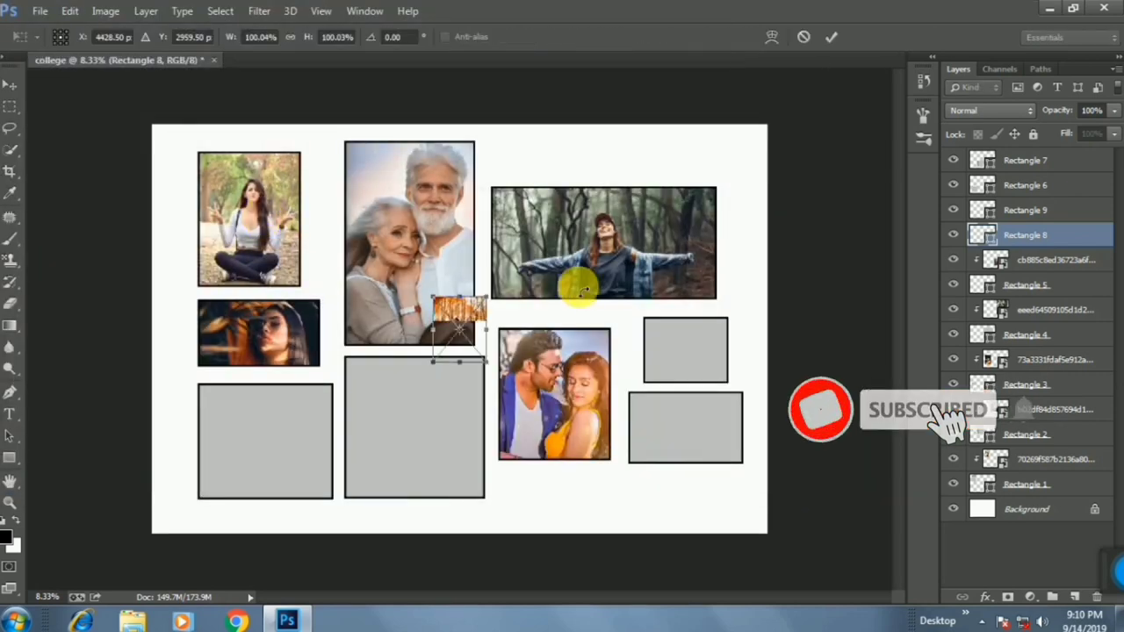
mouse_move(486, 360)
mouse_down()
mouse_move(553, 421)
mouse_move(557, 368)
mouse_move(641, 356)
mouse_up()
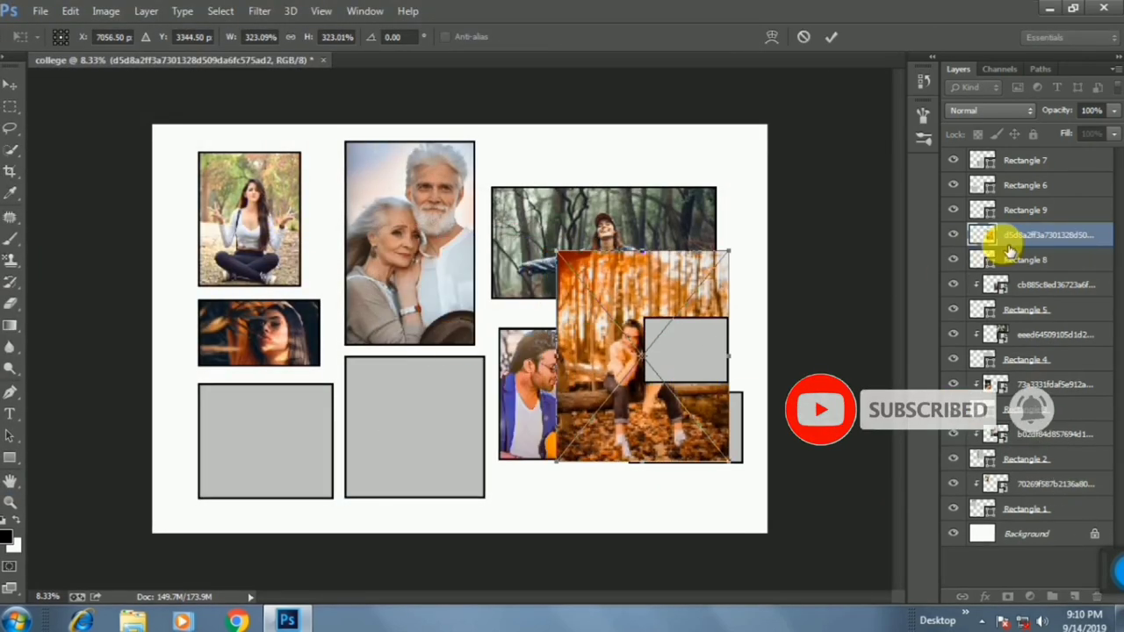
click(821, 42)
right_click(1053, 235)
click(828, 317)
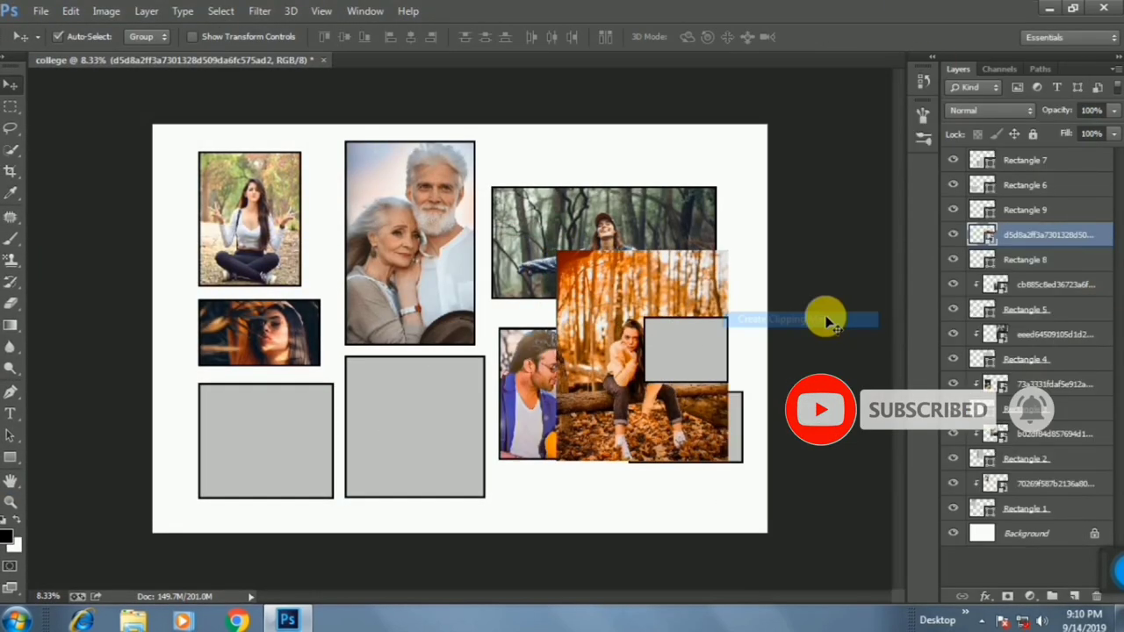
key(ctrl+t)
mouse_move(689, 444)
mouse_down()
mouse_move(723, 537)
mouse_move(719, 511)
mouse_up()
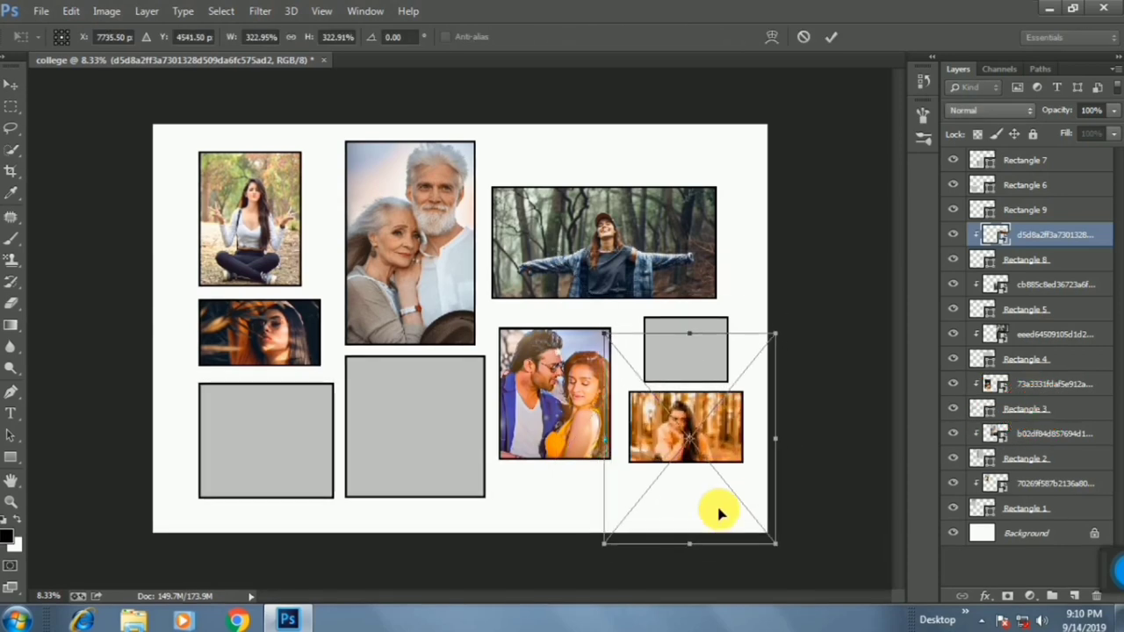
key(Return)
Step: Place the sunset field photo, clip it to the small upper-right frame and resize it to fit
click(1097, 211)
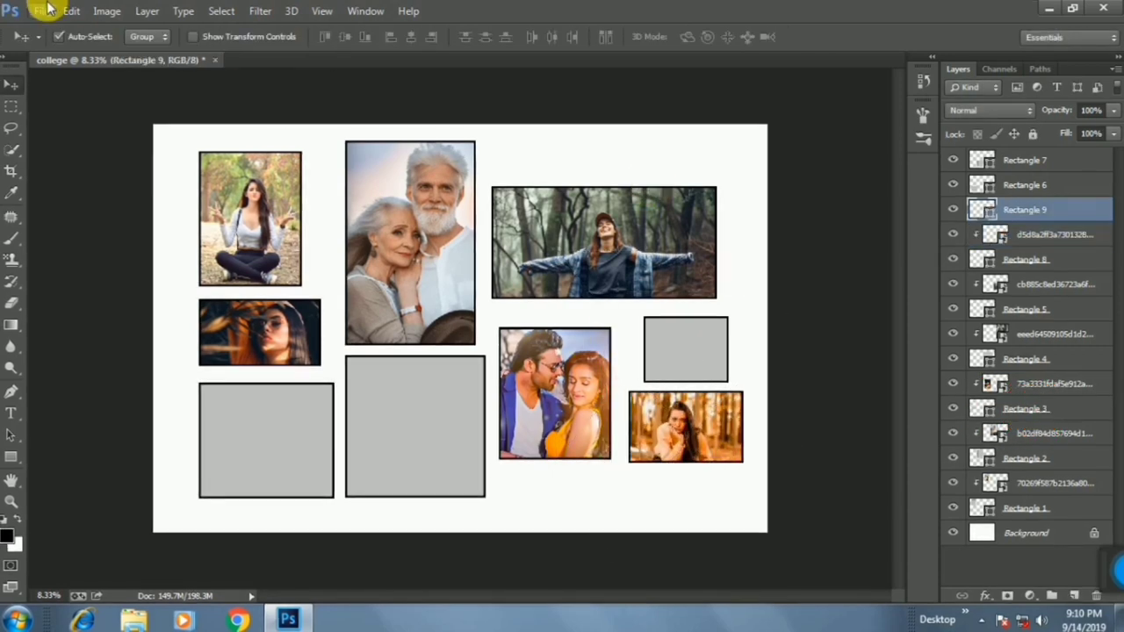
click(41, 10)
click(74, 277)
double_click(281, 127)
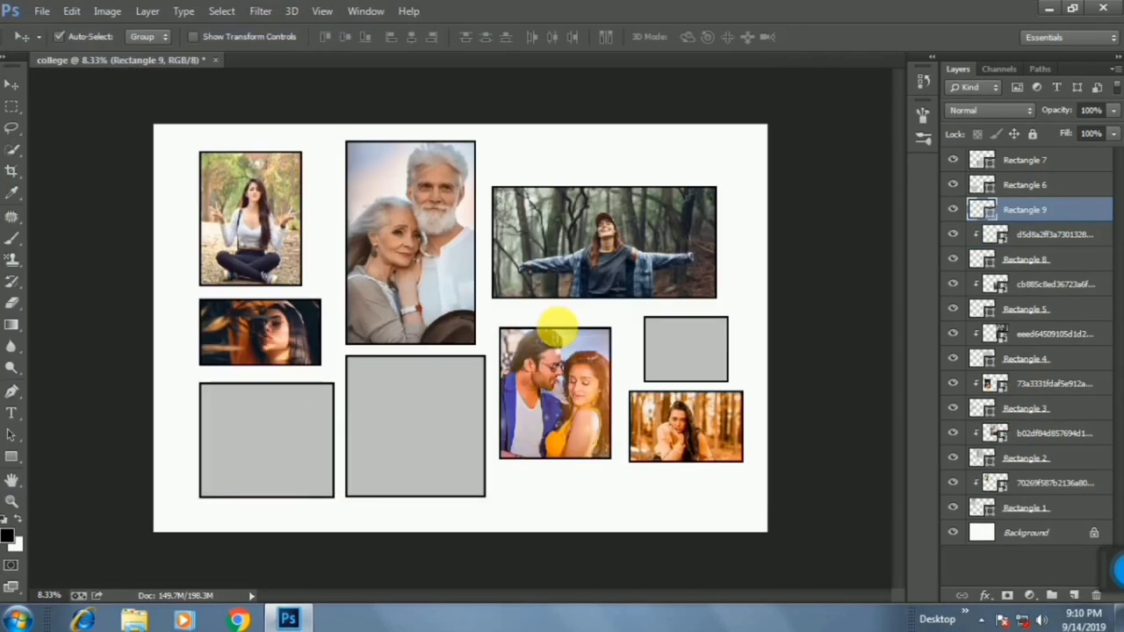
drag(485, 361, 527, 439)
key(Return)
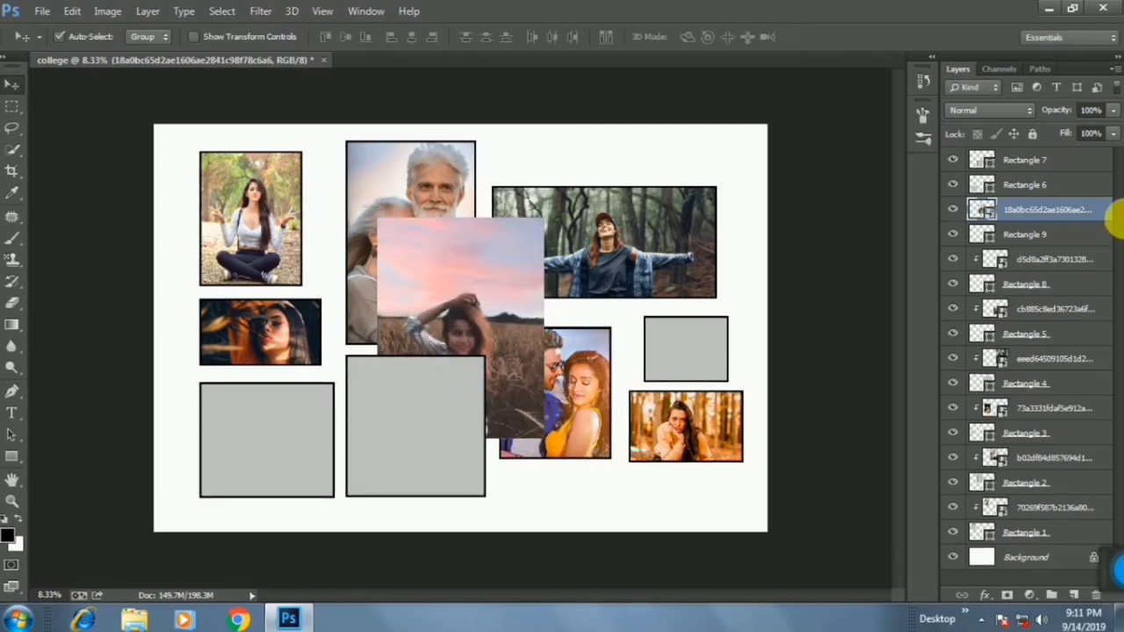
right_click(1084, 211)
click(831, 320)
key(ctrl+t)
drag(513, 346, 742, 369)
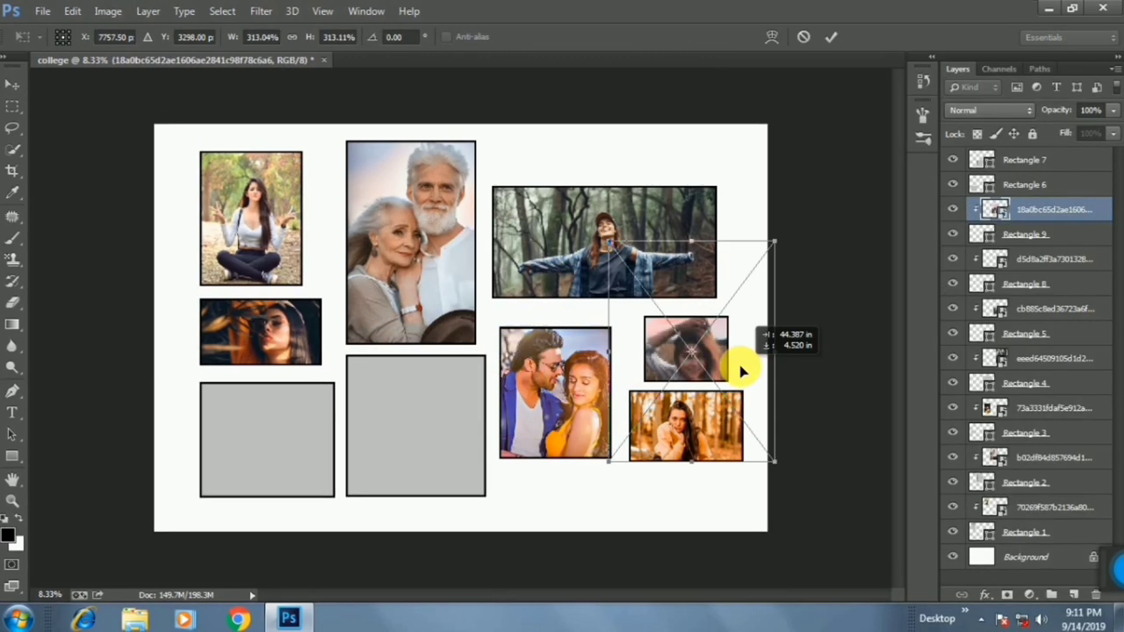
drag(767, 457, 738, 406)
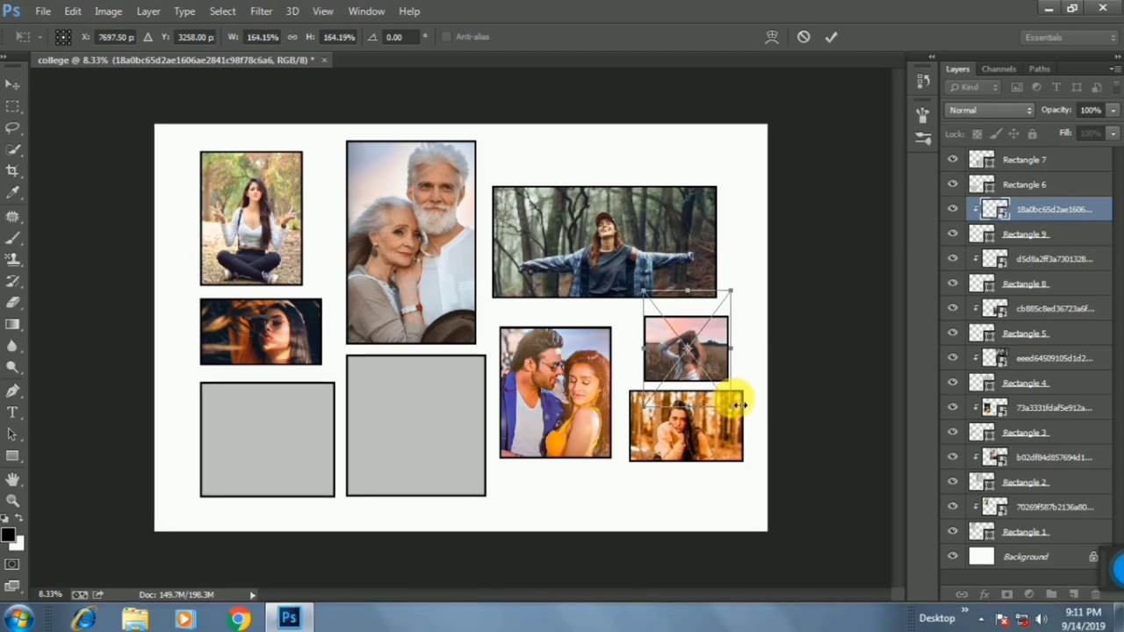
key(Return)
Step: Place the photo of the woman in a hat, clipped and positioned in the lower-left frame
click(1079, 182)
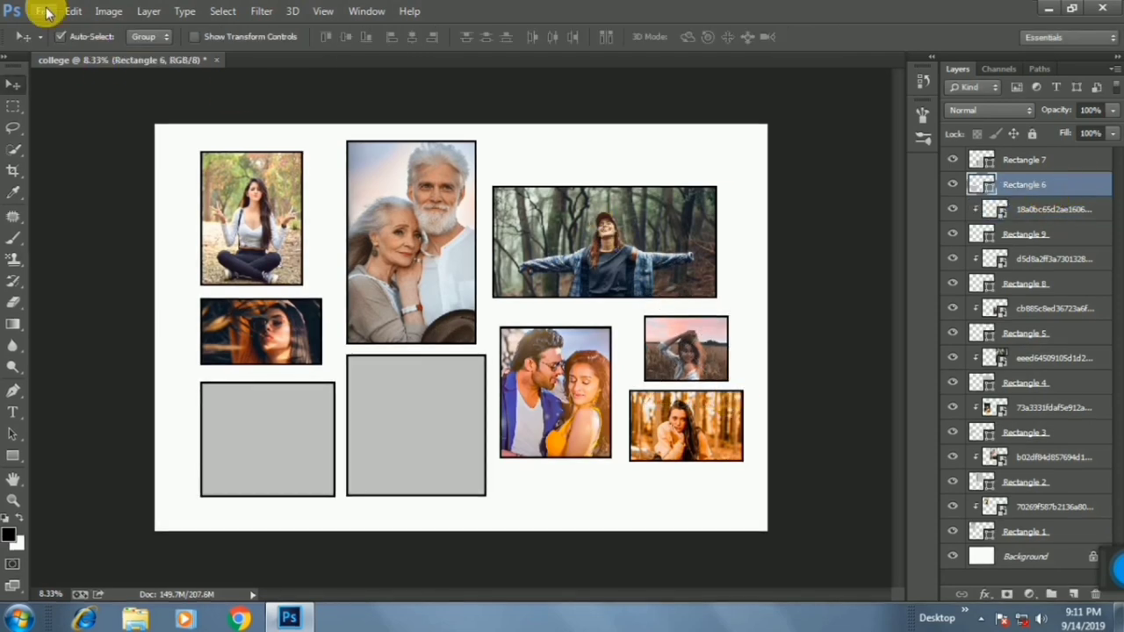
click(43, 10)
click(130, 277)
double_click(202, 131)
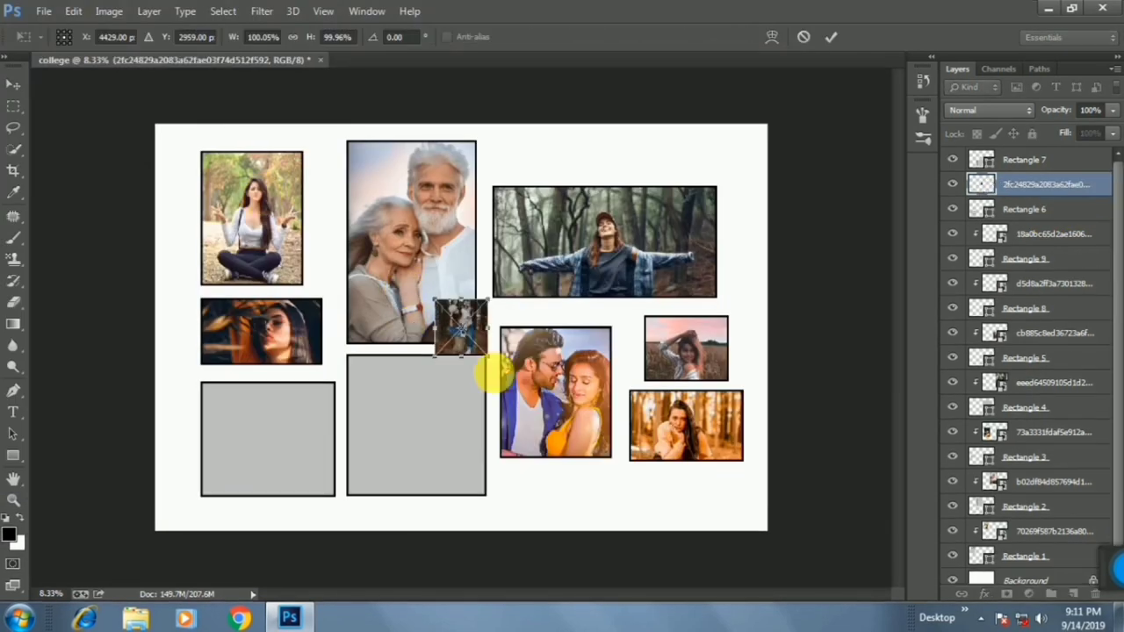
mouse_move(489, 372)
mouse_down()
mouse_move(531, 445)
mouse_move(530, 434)
mouse_up()
key(Return)
right_click(1066, 184)
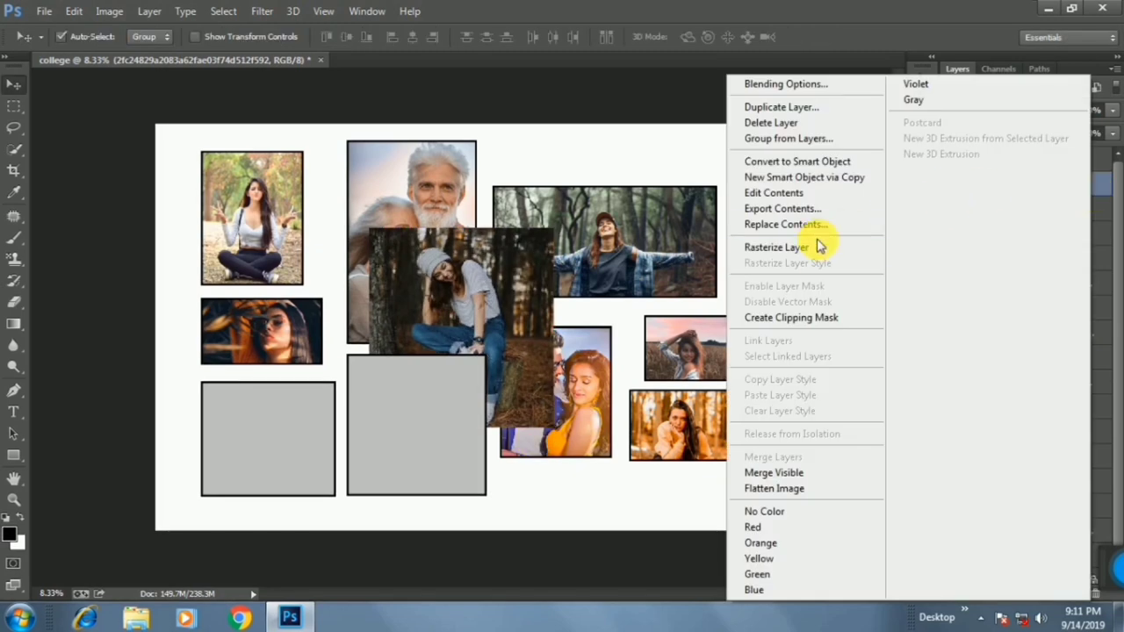
click(790, 317)
key(ctrl+t)
drag(431, 334, 241, 477)
key(Return)
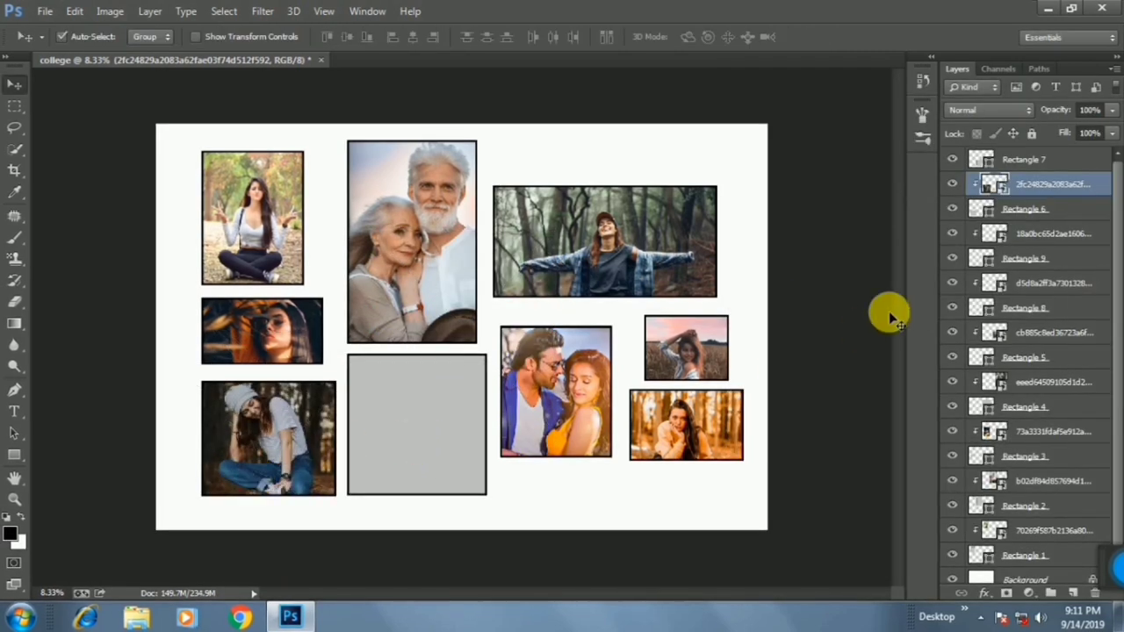
Step: Place the blonde woman sitting photo, clipped into the bottom-middle frame and moved down
click(1040, 159)
click(40, 11)
click(95, 282)
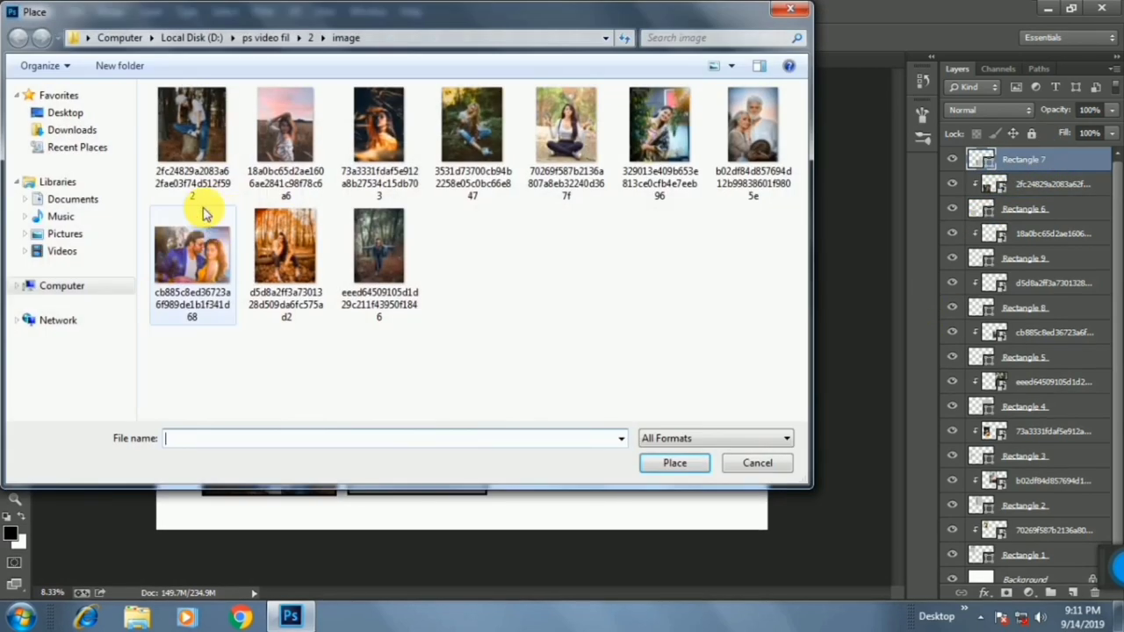
double_click(465, 124)
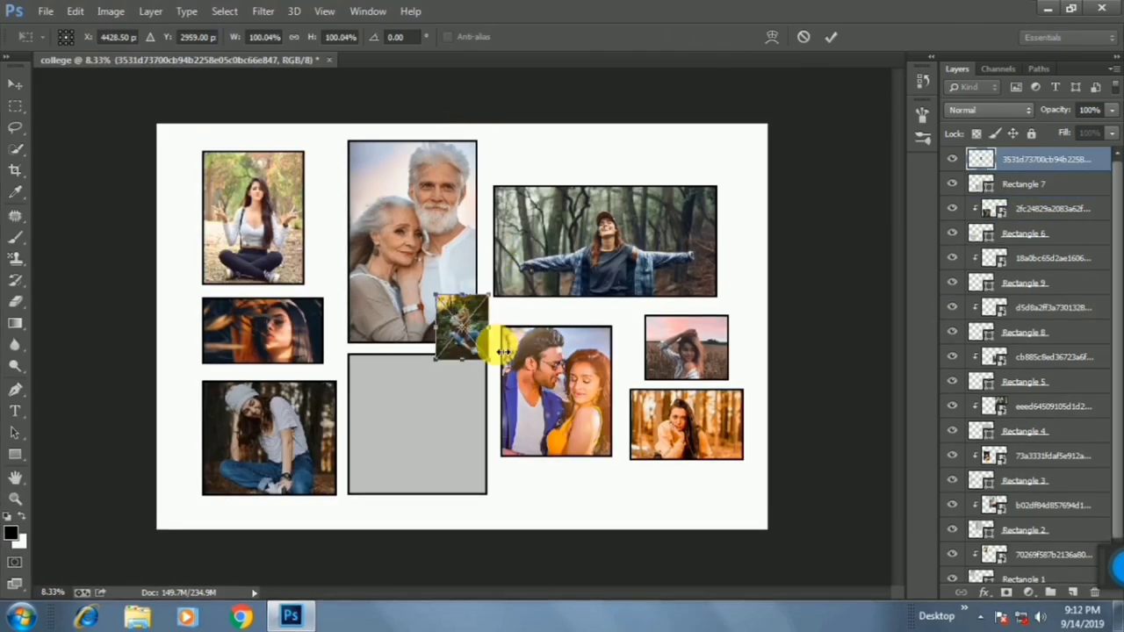
mouse_move(488, 359)
mouse_down()
mouse_move(536, 427)
mouse_move(450, 493)
mouse_up()
key(Return)
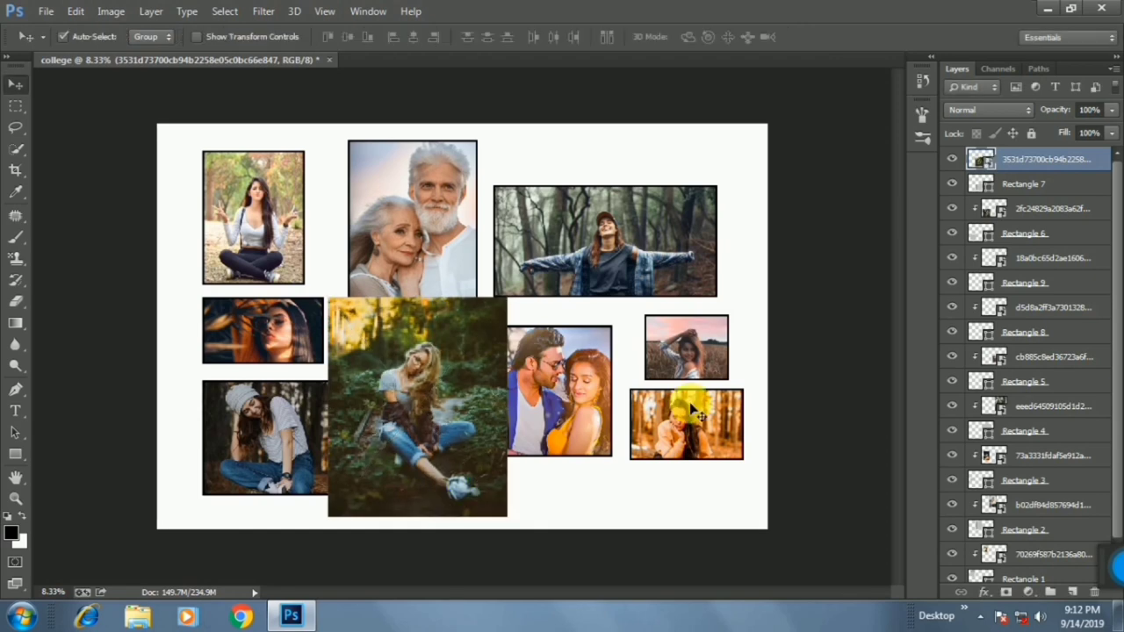
right_click(1089, 161)
click(835, 322)
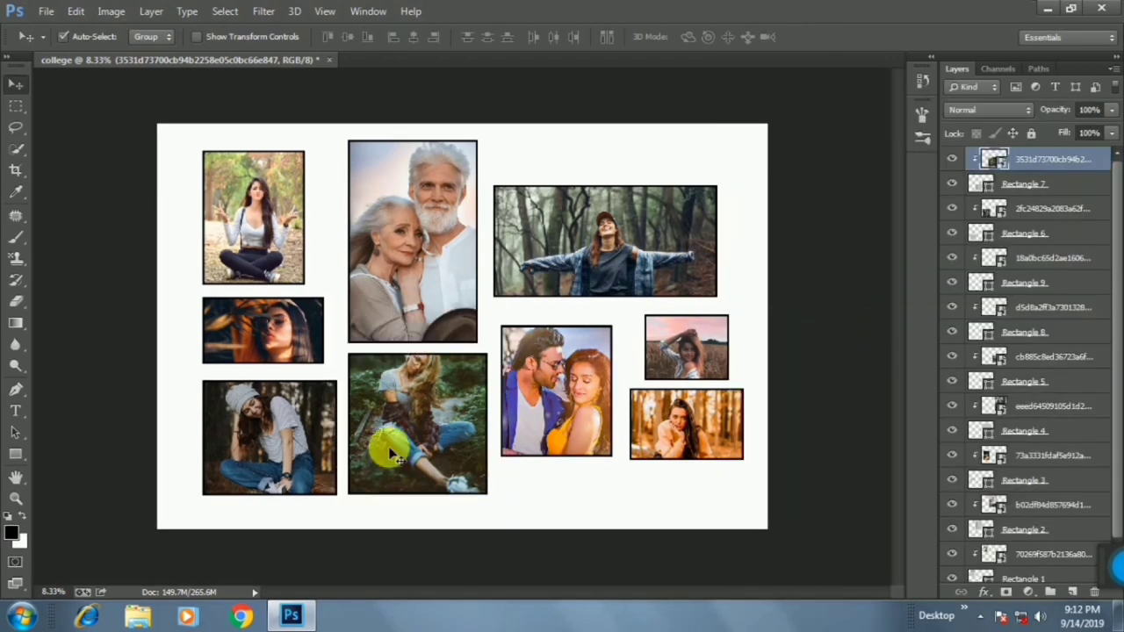
key(ctrl+t)
drag(351, 436, 406, 472)
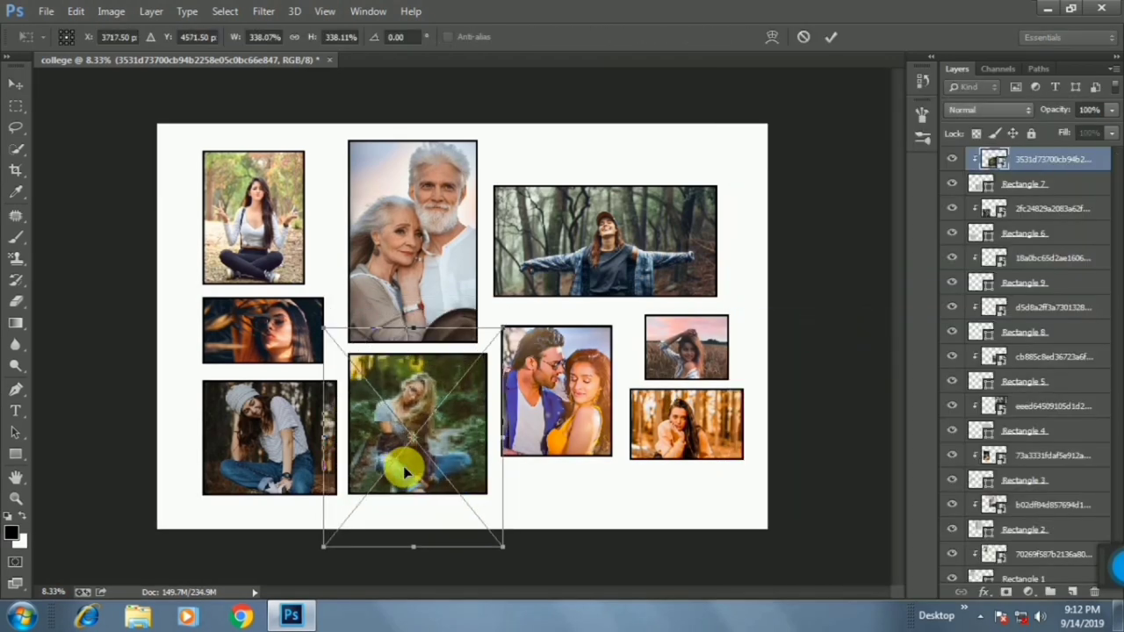
double_click(405, 472)
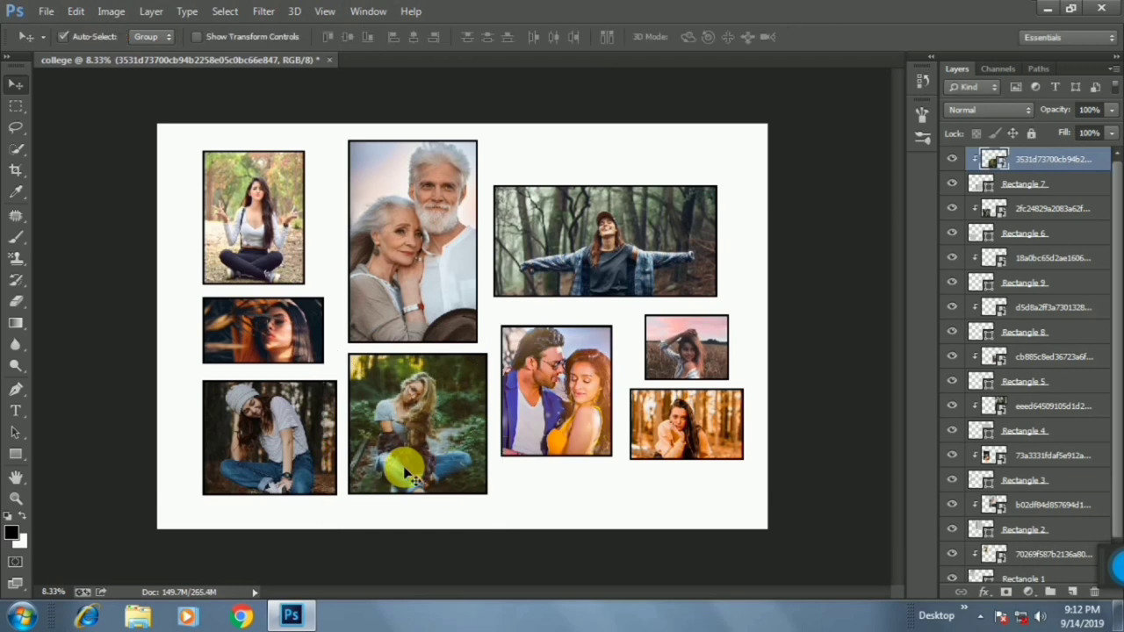
Step: Group all collage layers down to Rectangle 1 into Group 1
scroll(1001, 289, down, 1)
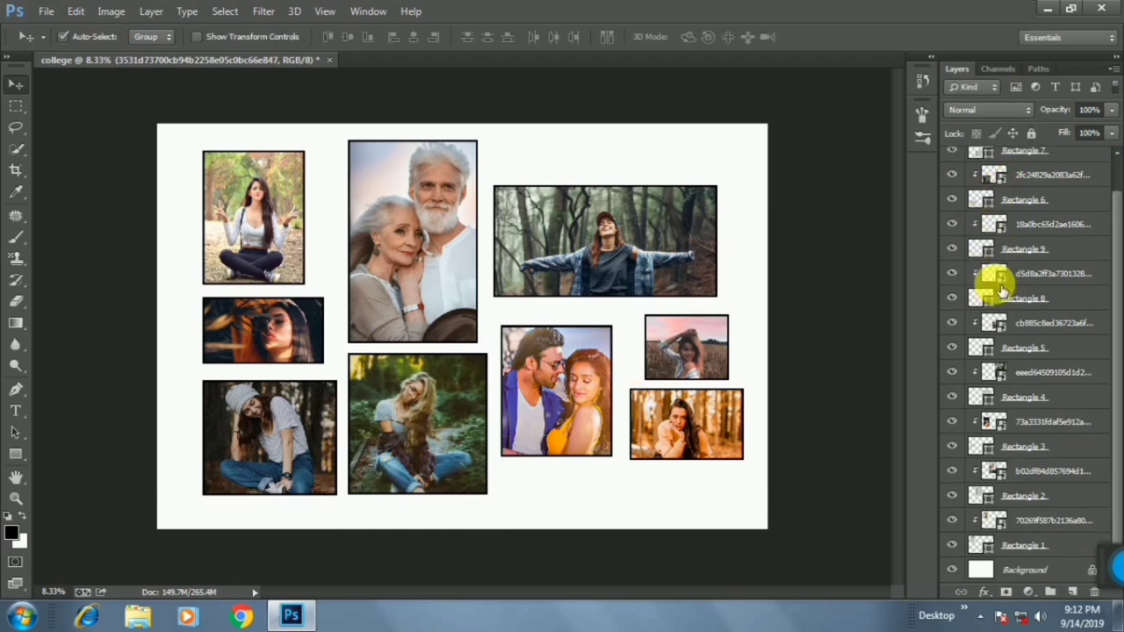
shift+click(1060, 548)
key(ctrl+g)
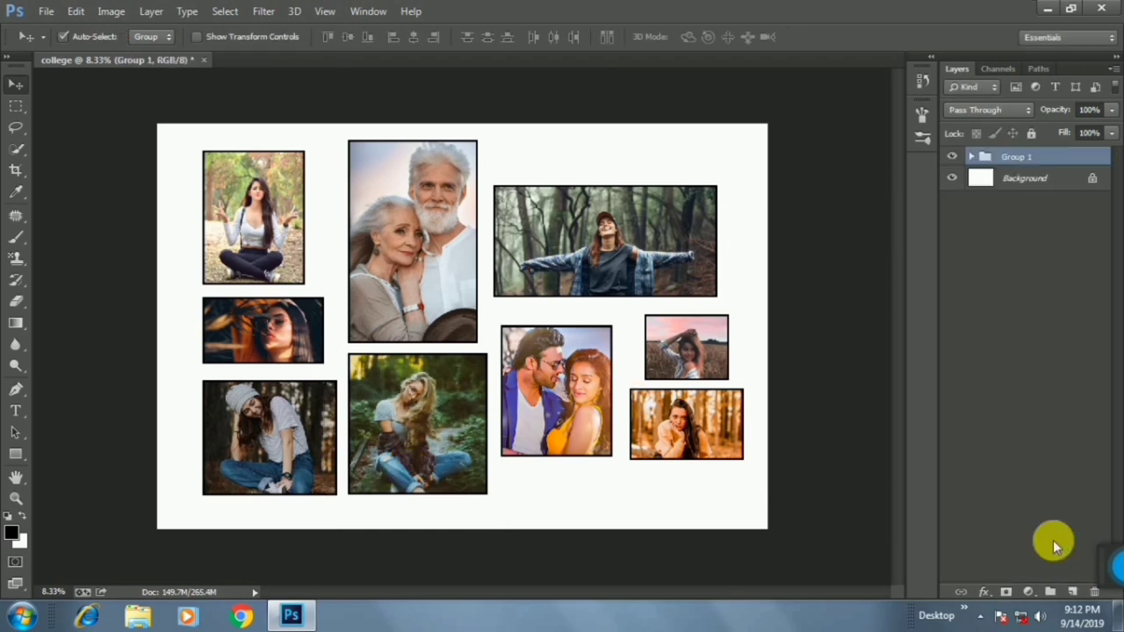
Step: Apply a Drop Shadow layer style to Group 1
double_click(952, 157)
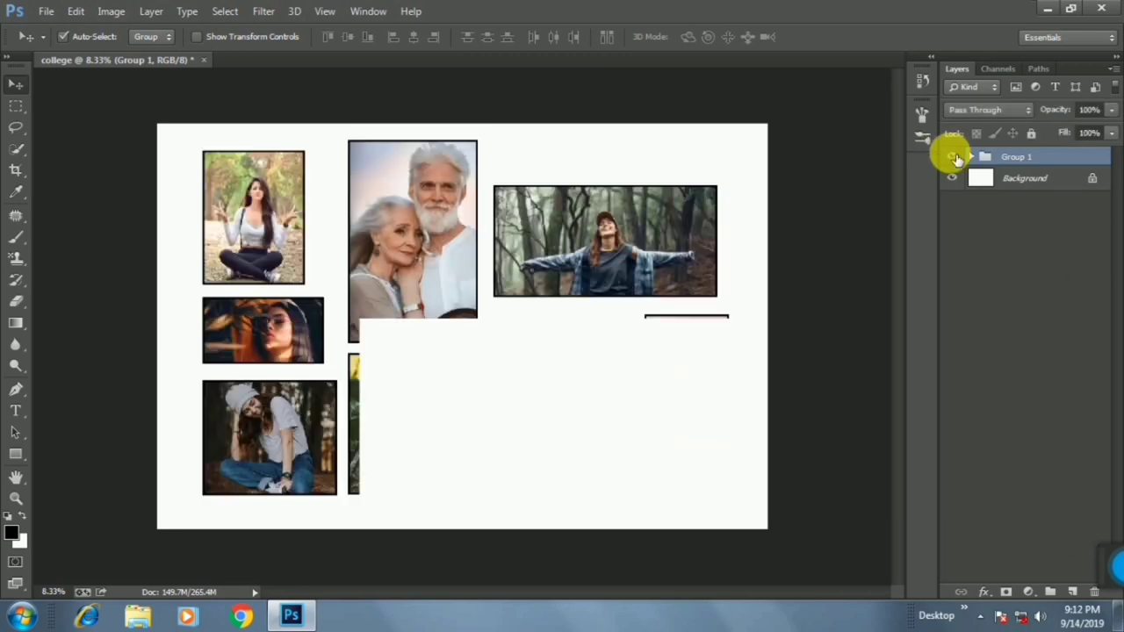
right_click(1079, 165)
click(1093, 159)
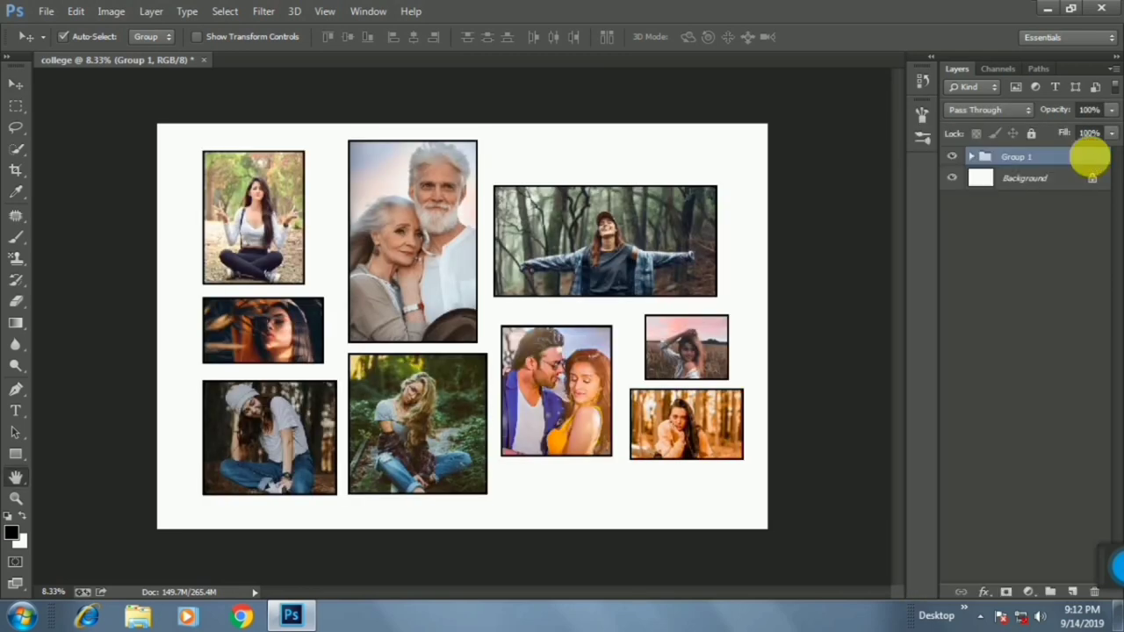
double_click(1090, 156)
click(404, 363)
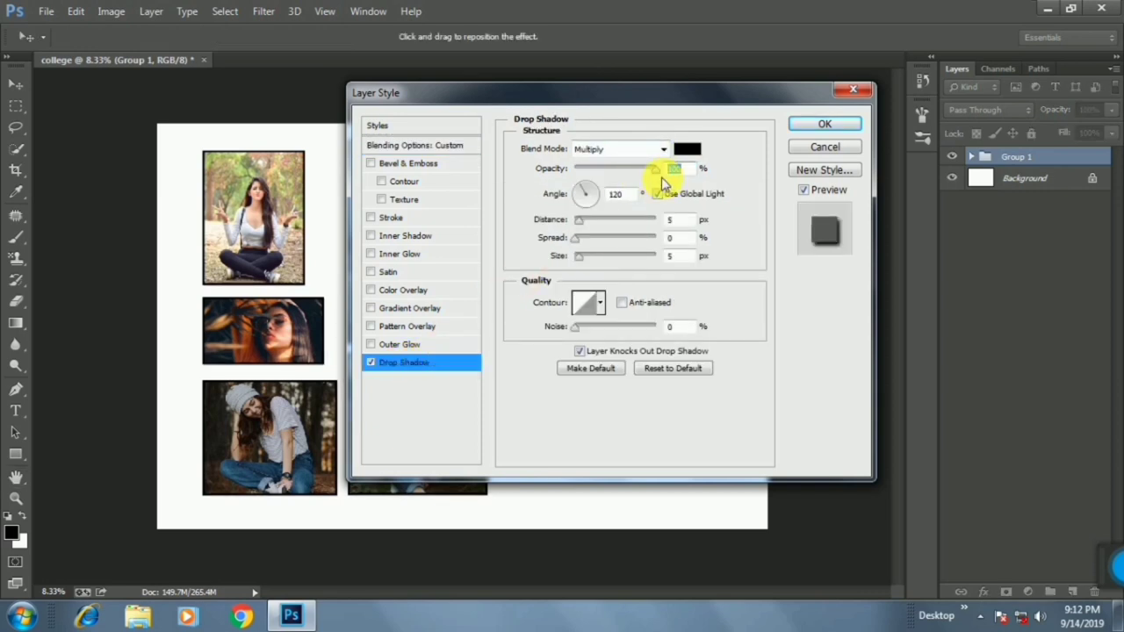
click(812, 123)
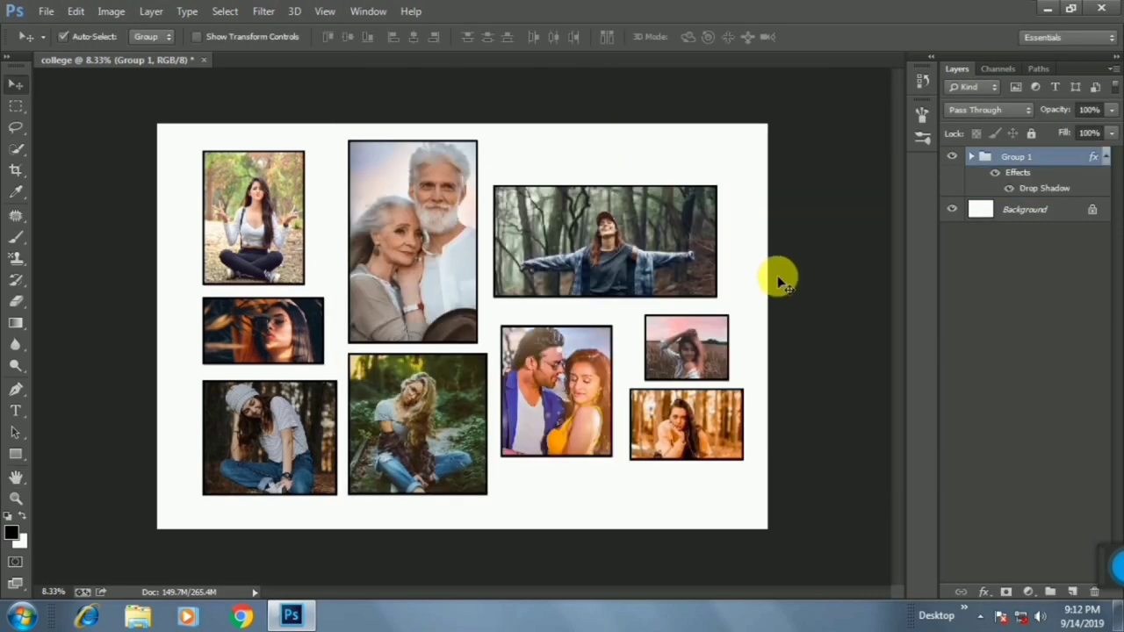
Step: Add a Gradient Fill layer above Background with Radial style, reversed, at 515% scale
click(1032, 210)
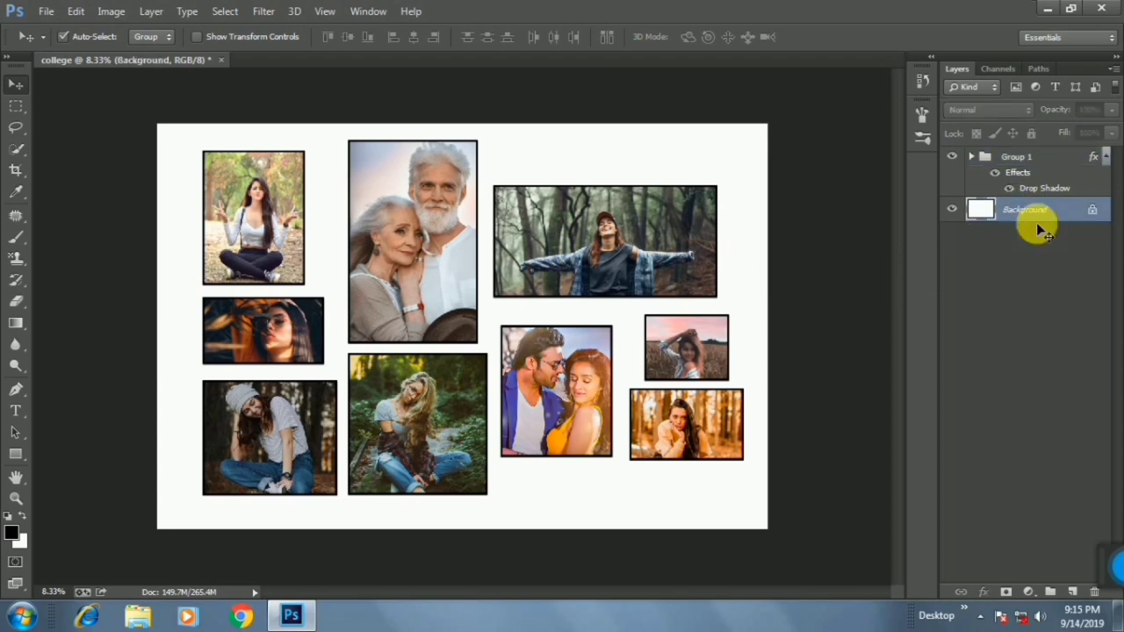
click(1032, 592)
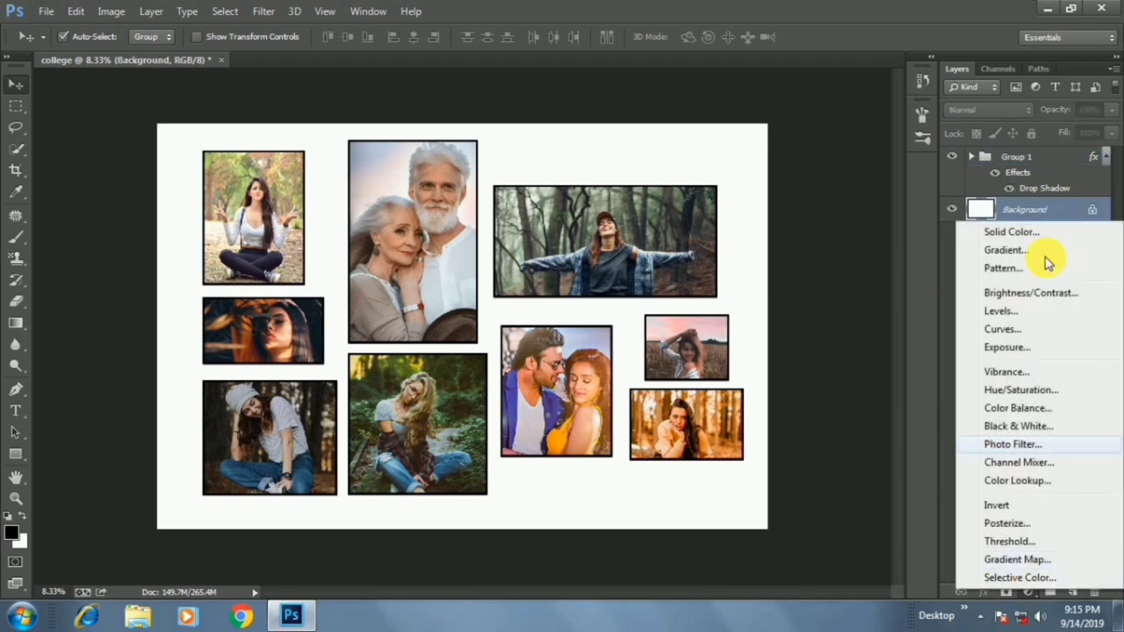
click(1001, 250)
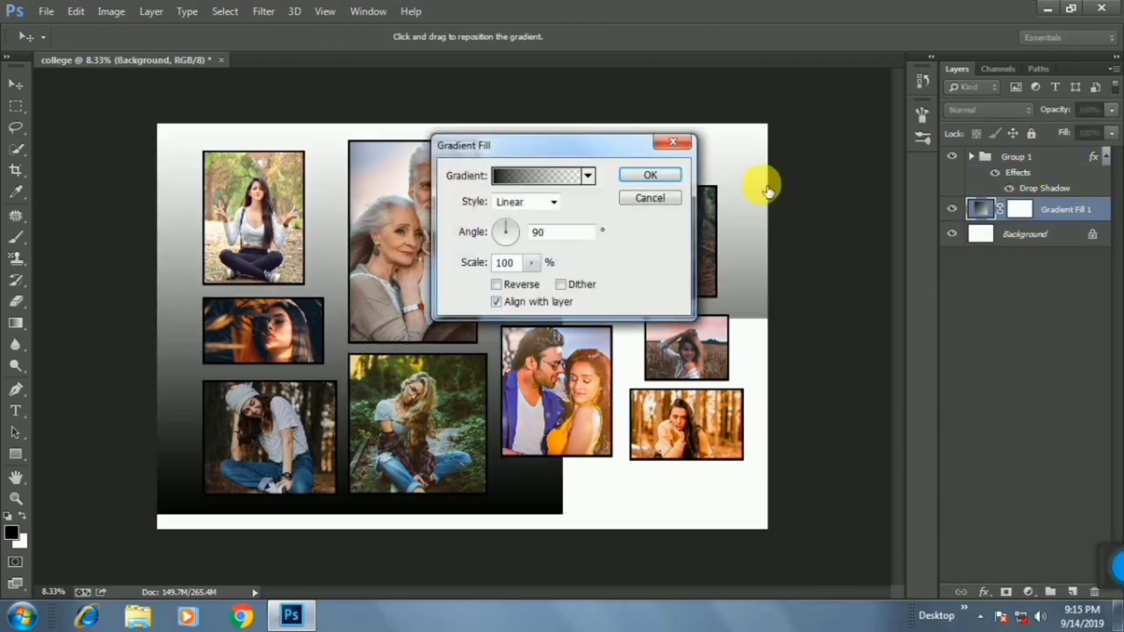
click(532, 204)
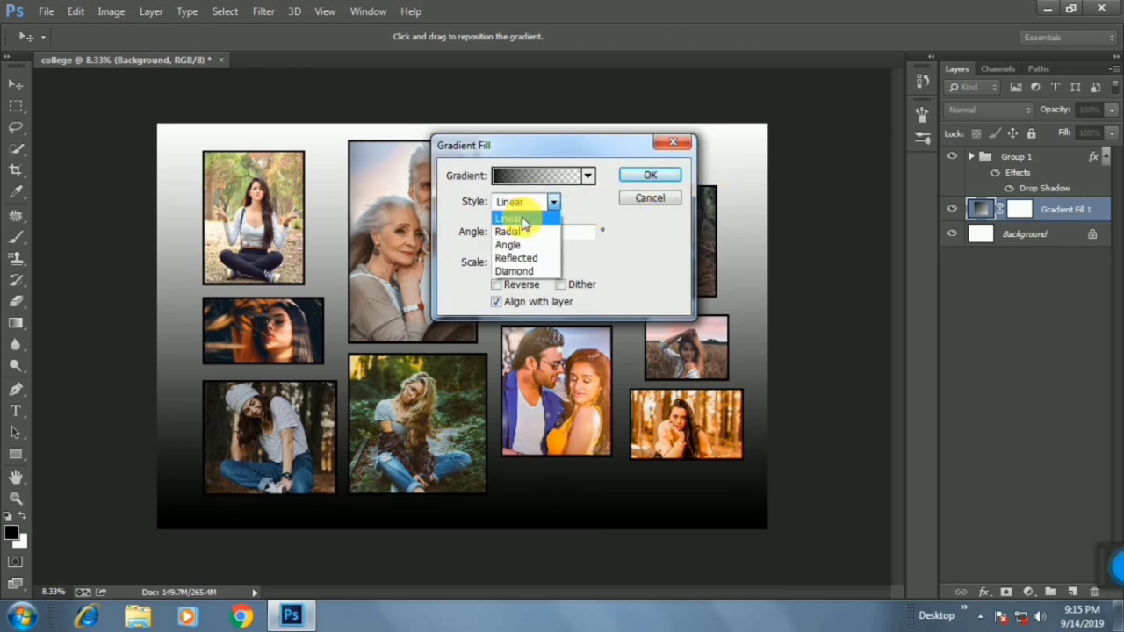
click(518, 231)
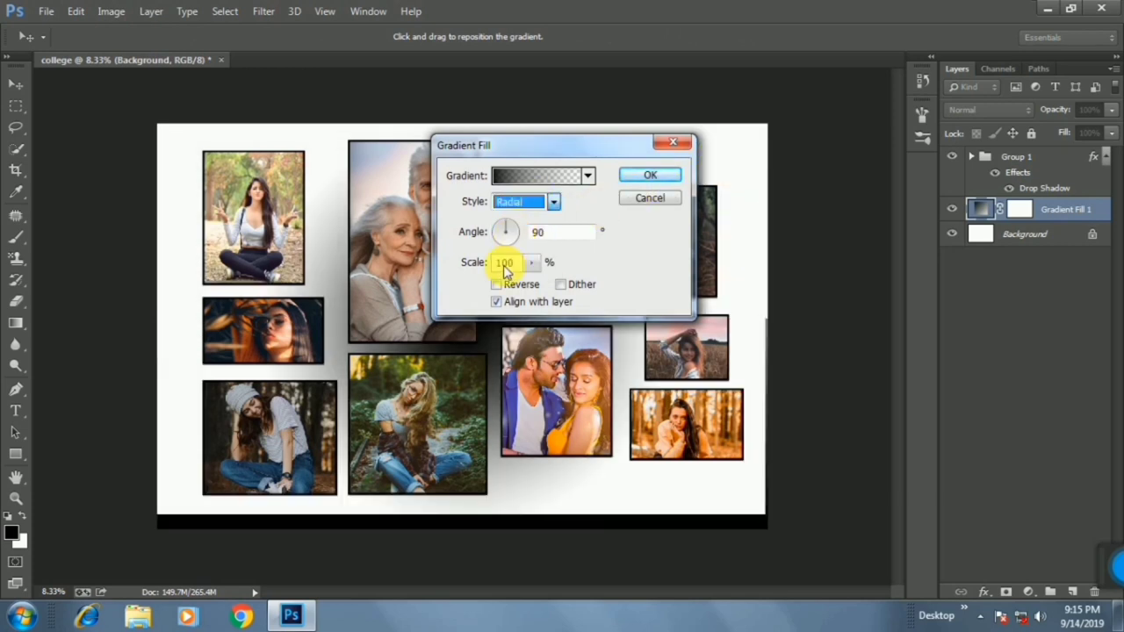
click(497, 284)
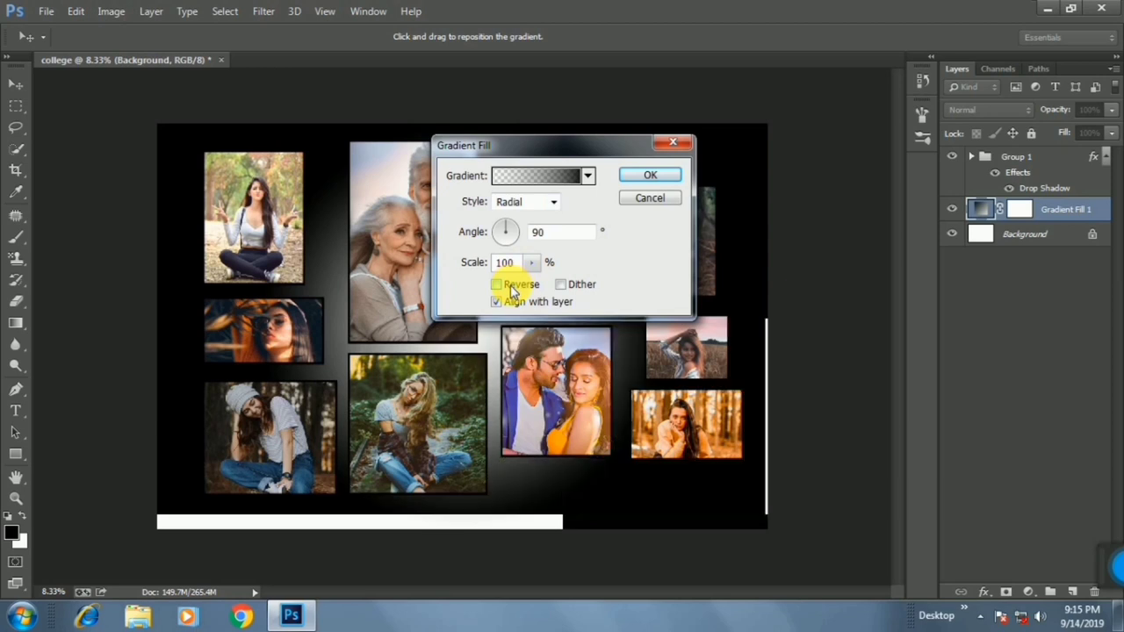
click(497, 285)
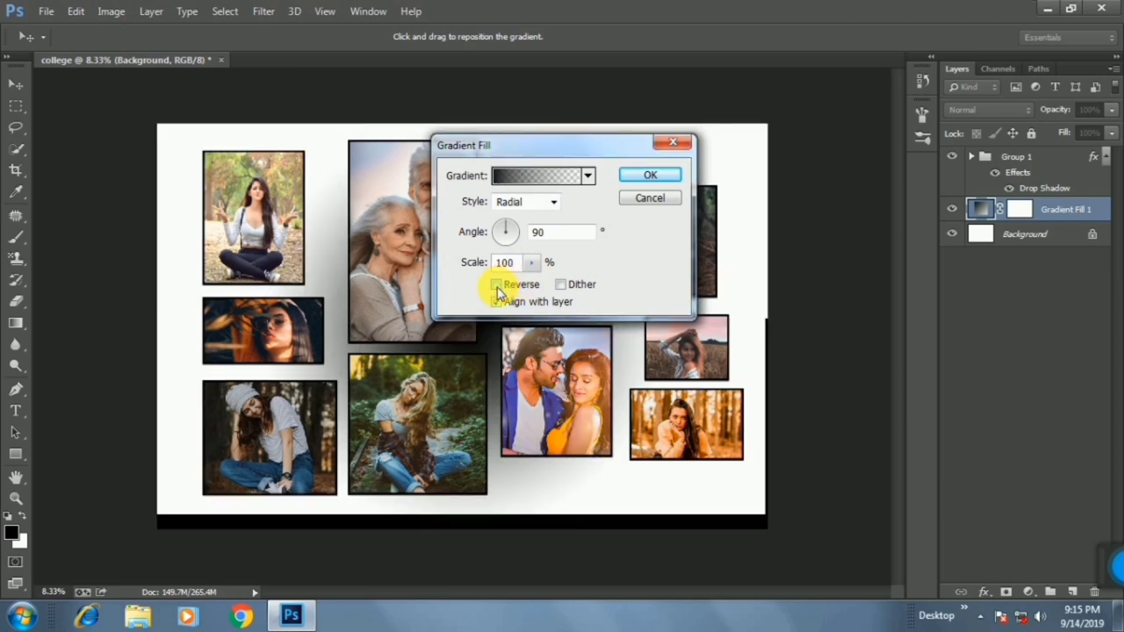
click(497, 284)
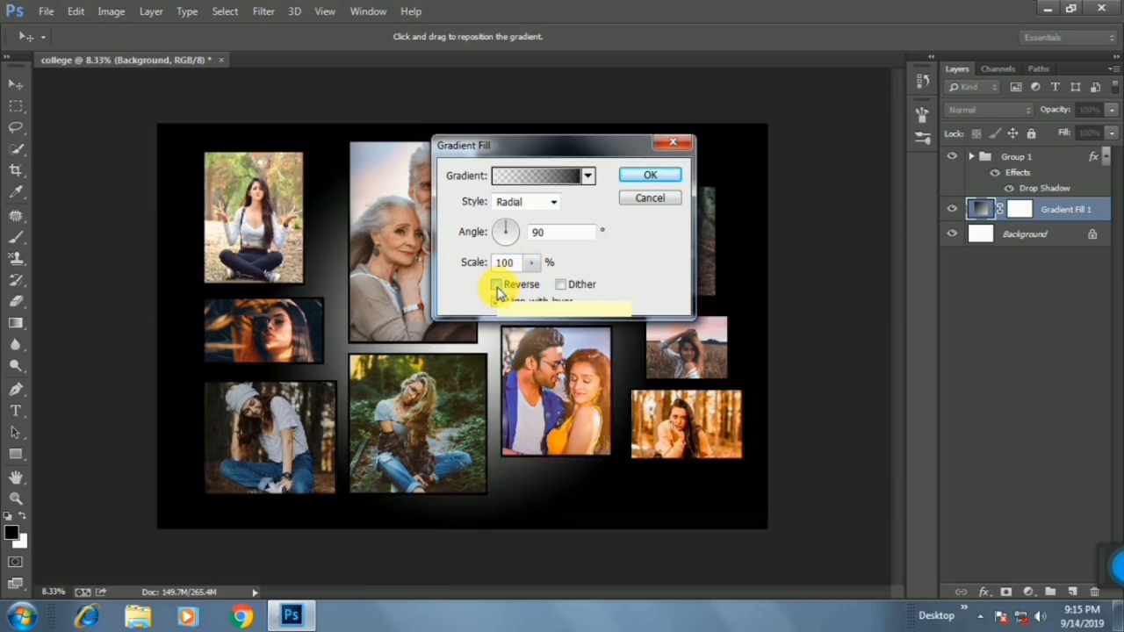
click(531, 263)
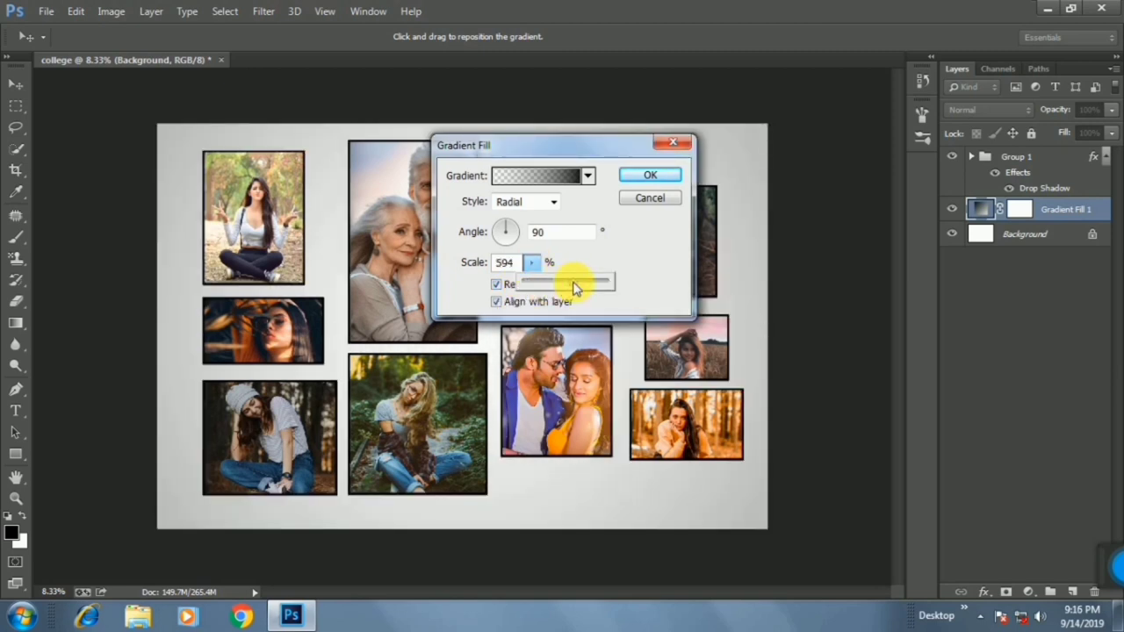
Step: Set the gradient stops to light grey on the left and #5b5a5a on the right
click(536, 175)
double_click(410, 353)
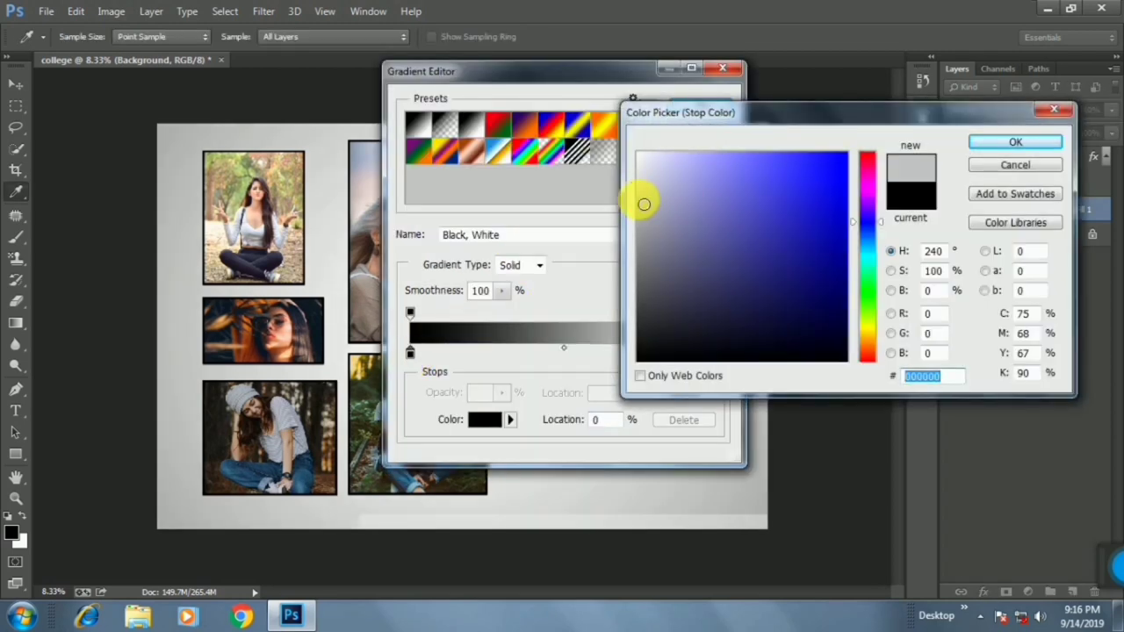
click(1014, 141)
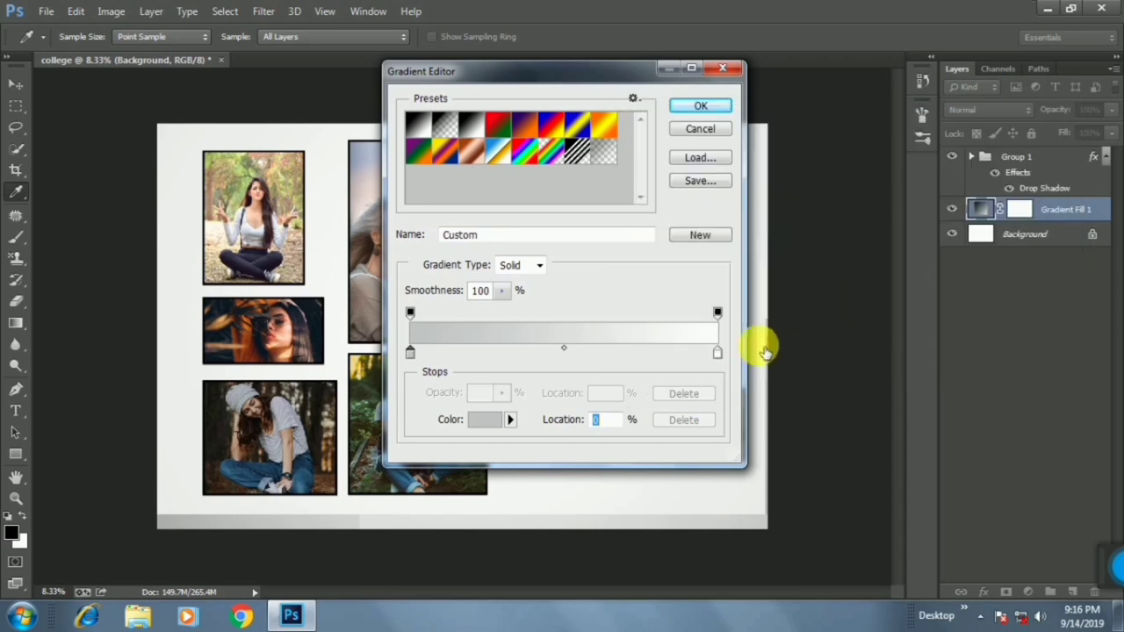
double_click(718, 354)
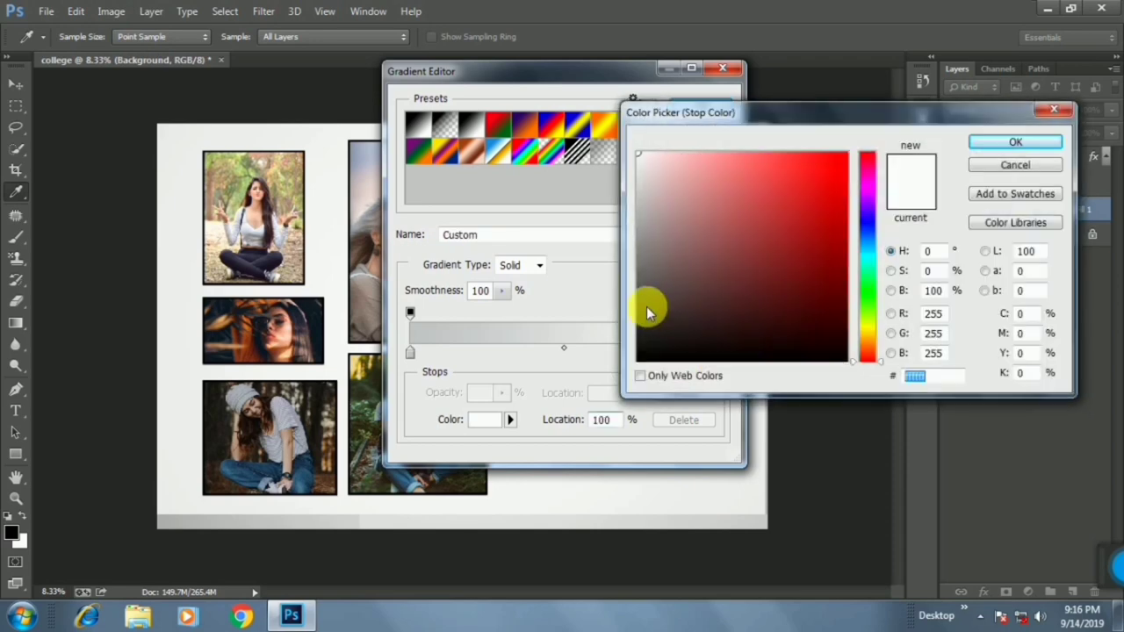
click(642, 312)
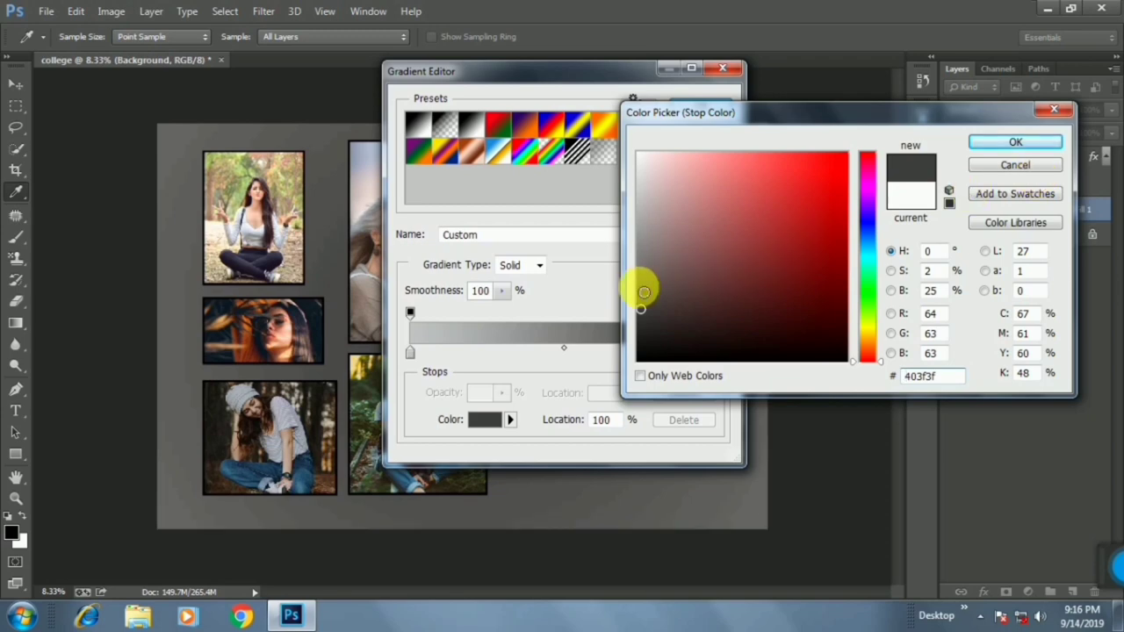
click(642, 286)
click(1013, 143)
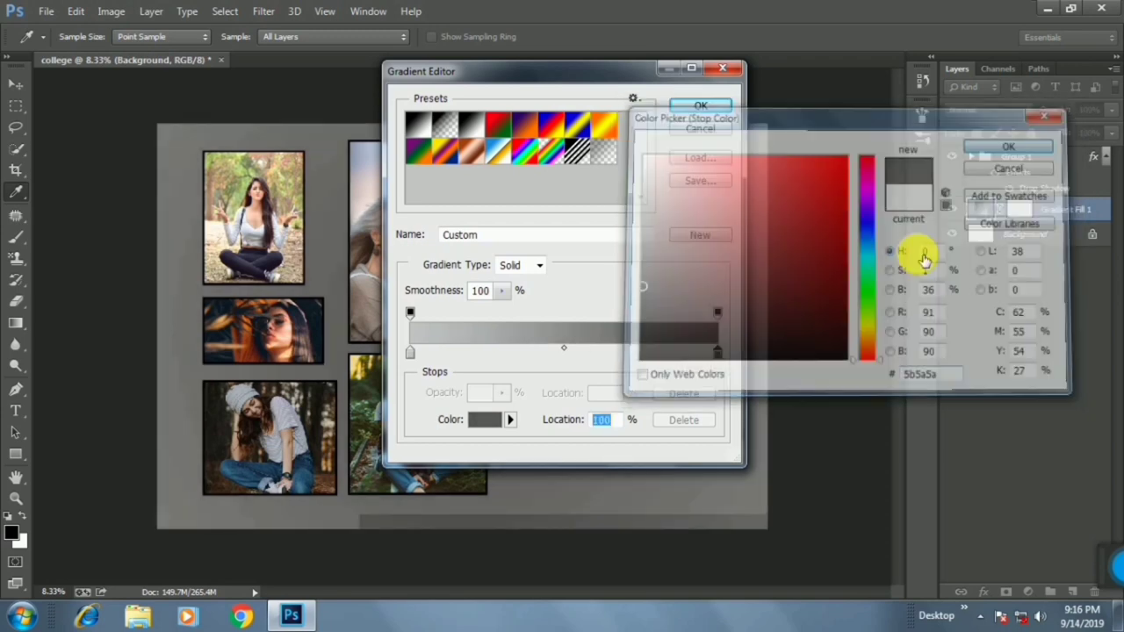
click(702, 107)
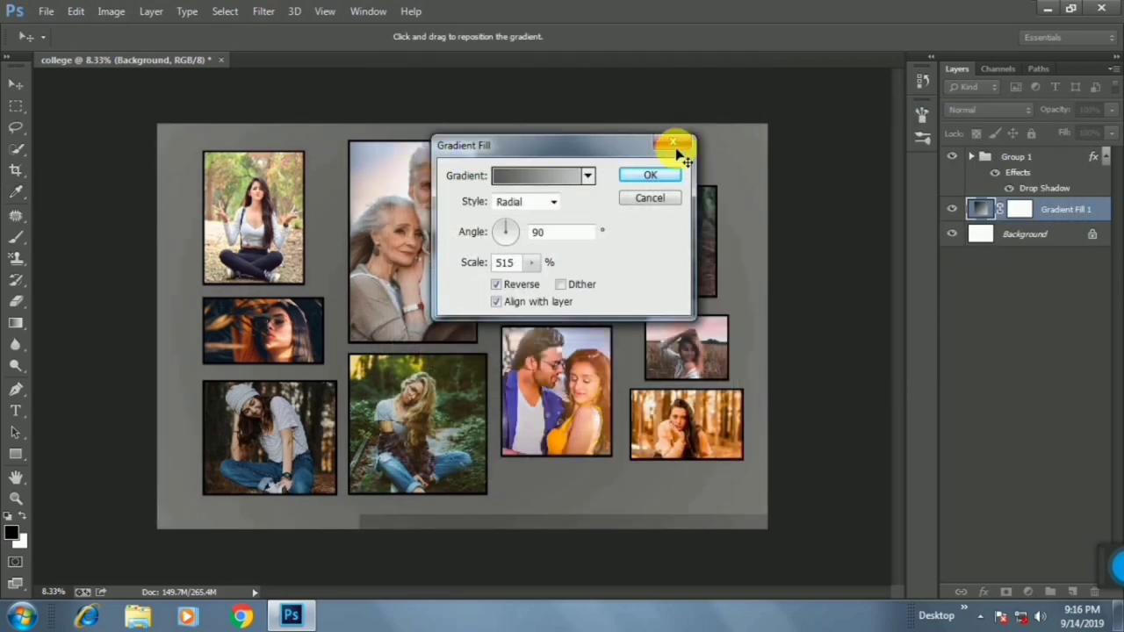
Step: Apply the grey gradient fill and drag the PHOTOGRAPHY logo layer onto the collage's top centre
click(649, 176)
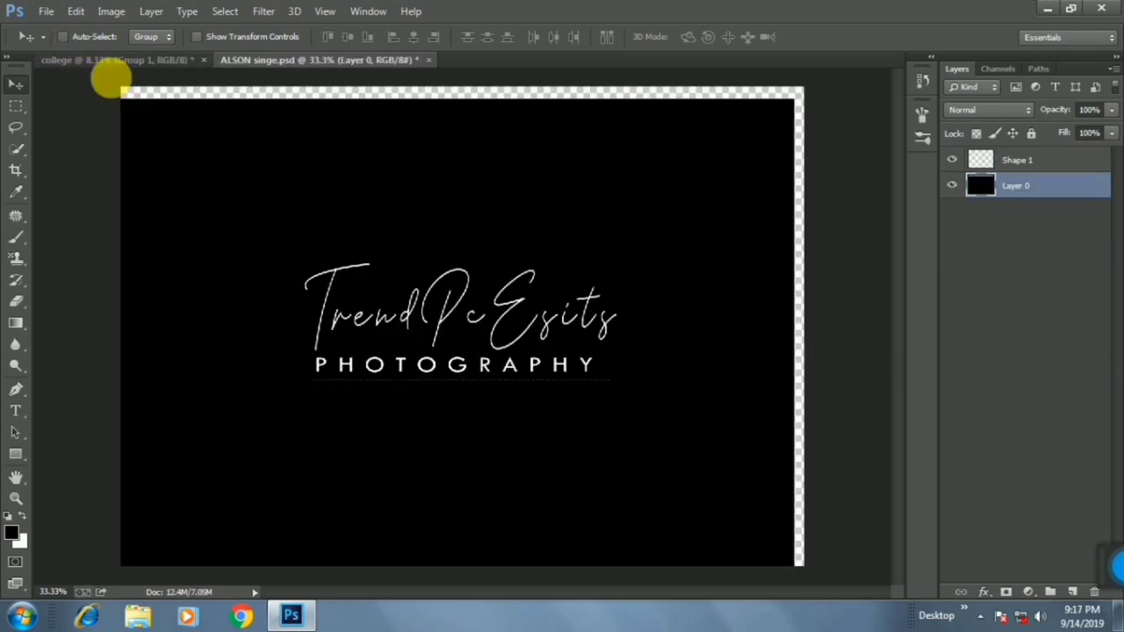
mouse_move(428, 342)
mouse_down()
mouse_move(531, 360)
mouse_move(169, 73)
mouse_move(294, 160)
mouse_up()
click(1028, 161)
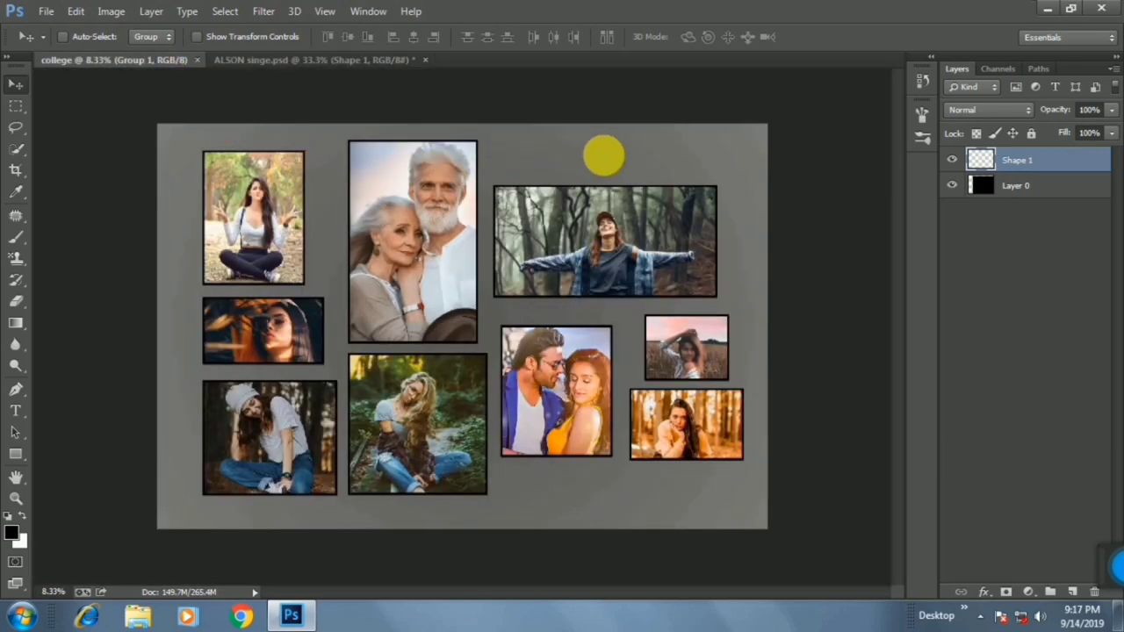
drag(572, 158, 634, 166)
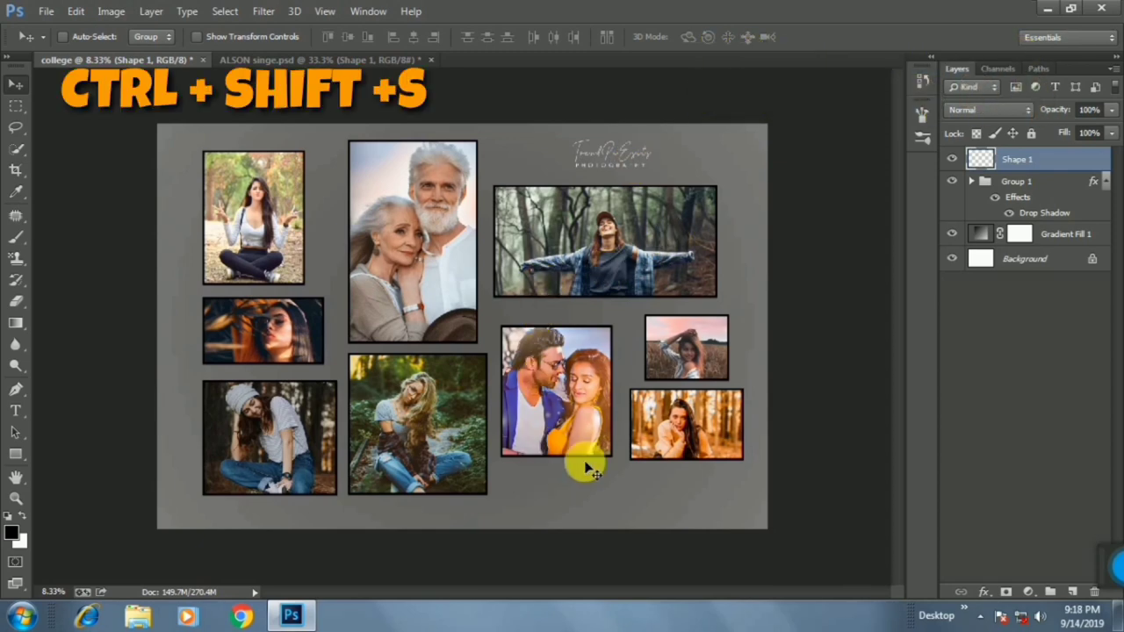
Step: Save the collage as a JPEG named college with default quality settings
key(ctrl+shift+s)
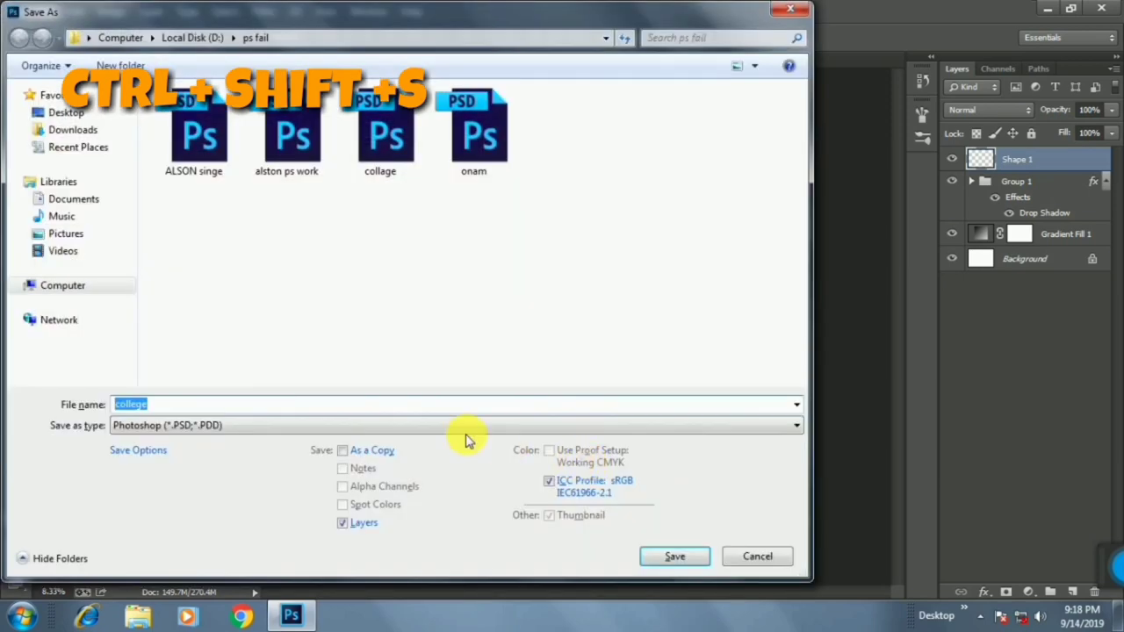
click(352, 426)
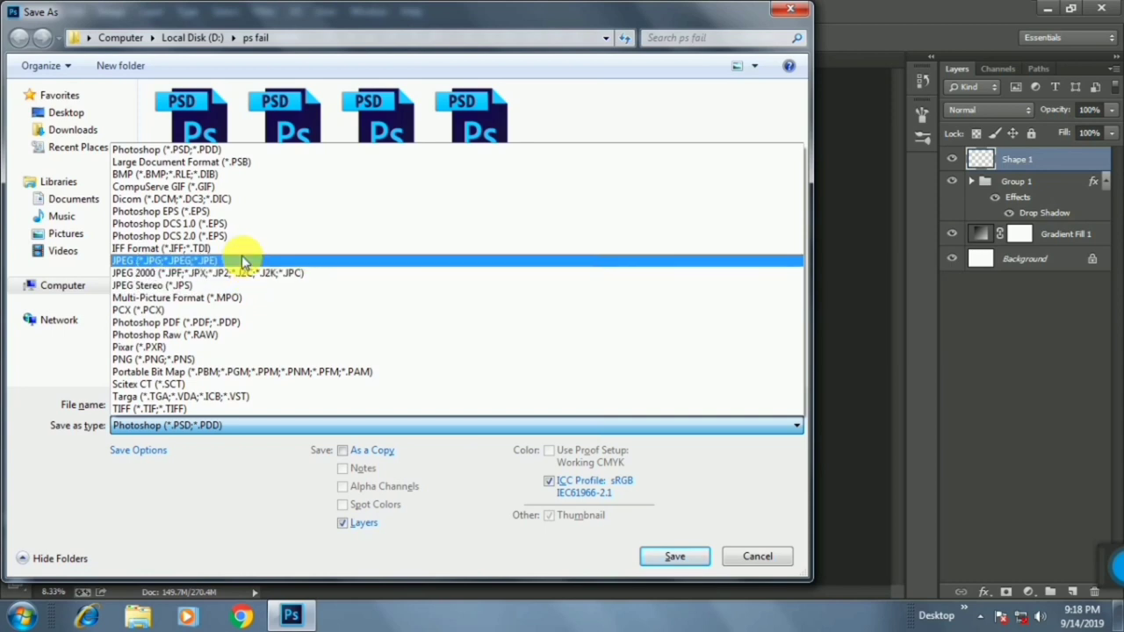
click(243, 260)
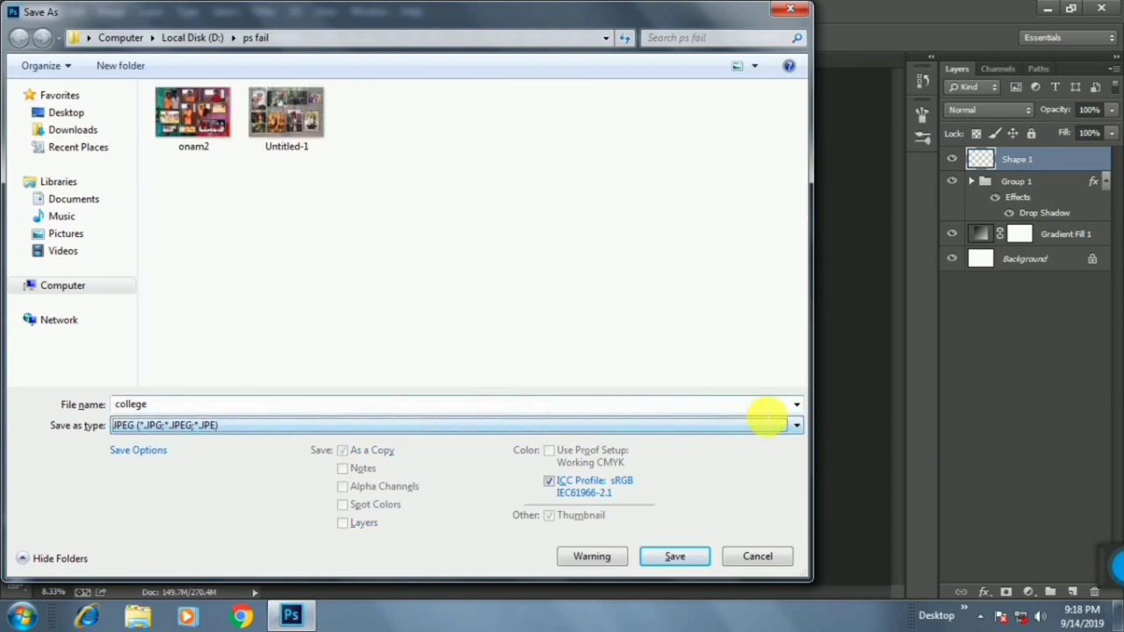
click(696, 550)
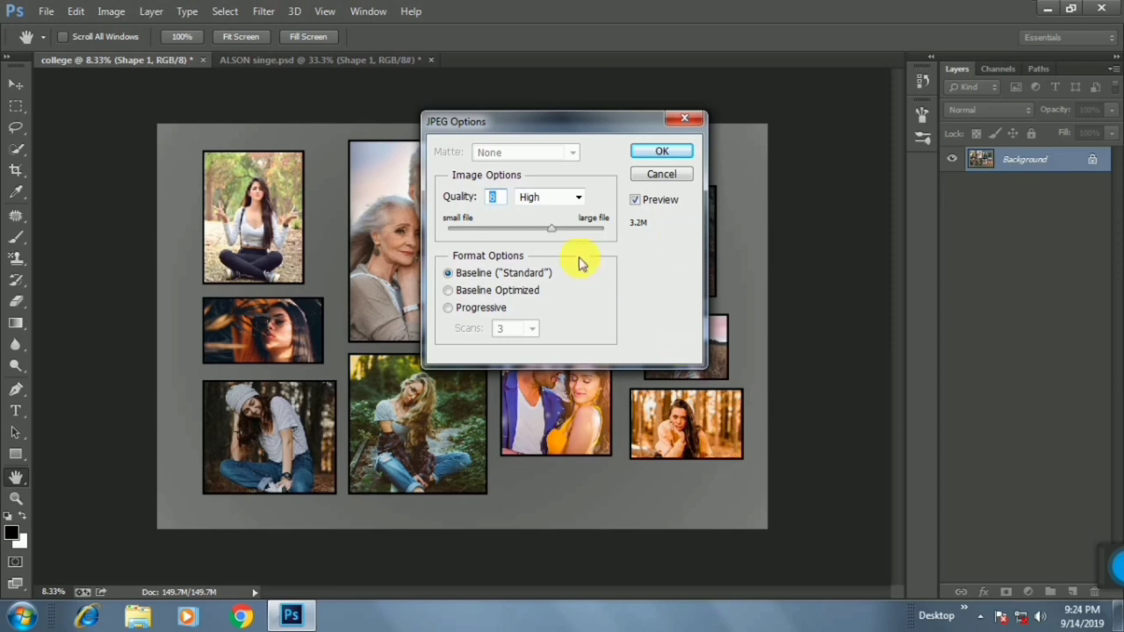
click(661, 151)
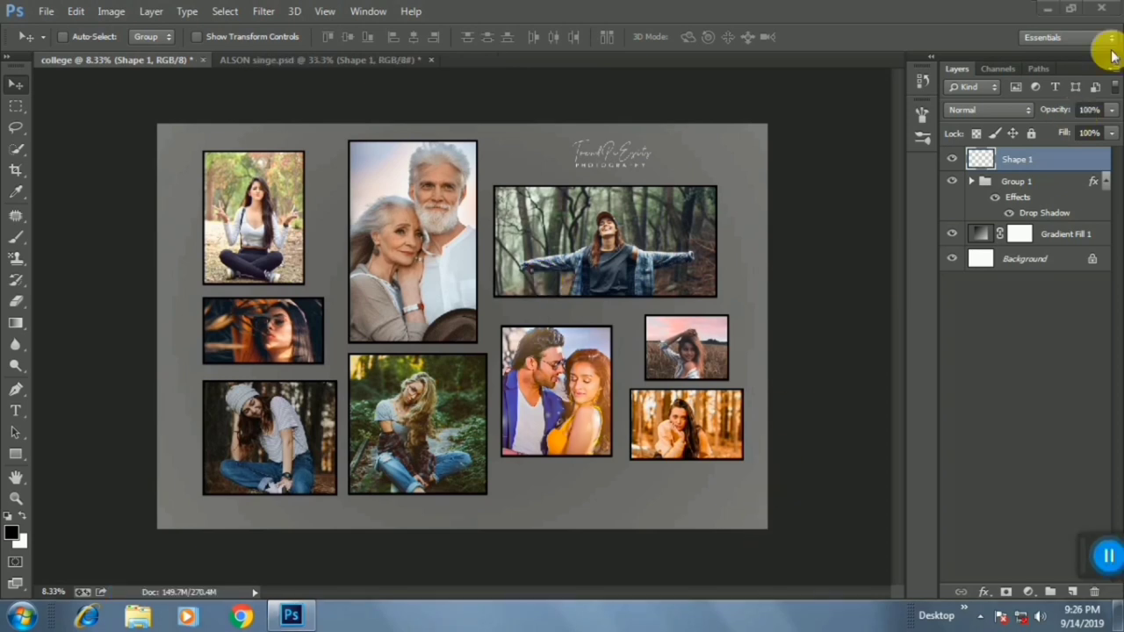
Step: Open college.jpg from the ps fail folder in Windows Photo Viewer
click(1046, 7)
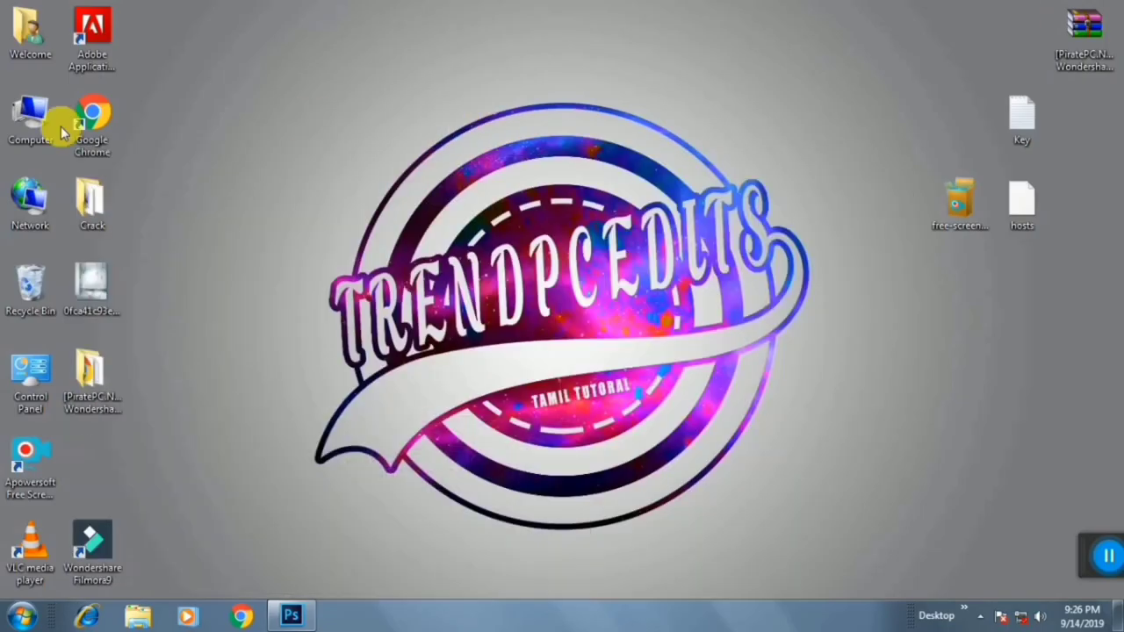
double_click(27, 118)
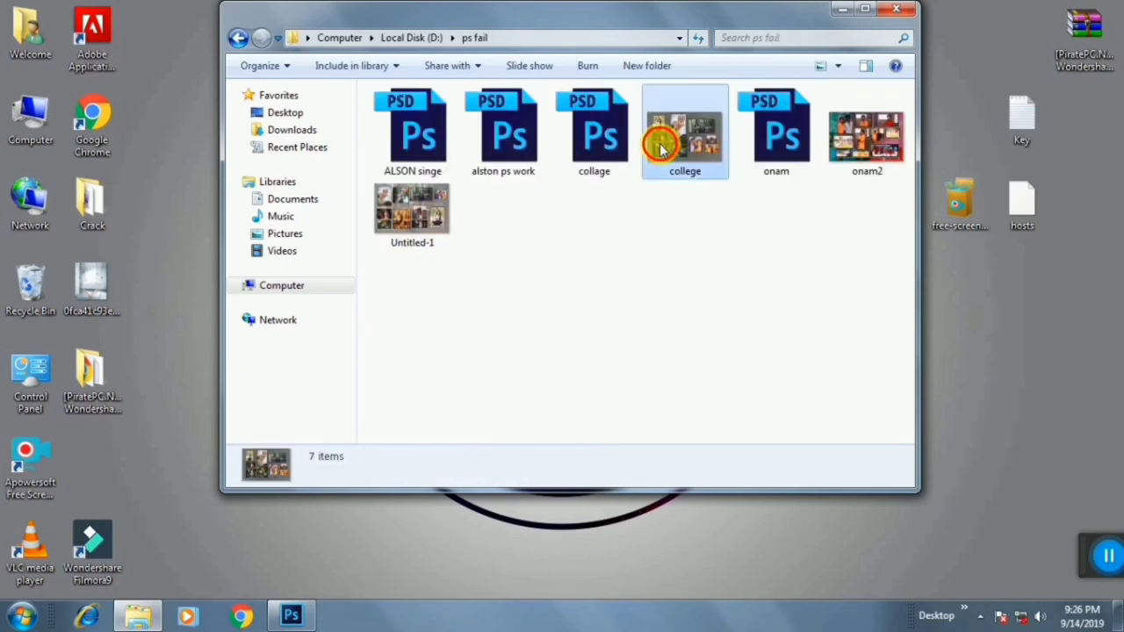
double_click(664, 145)
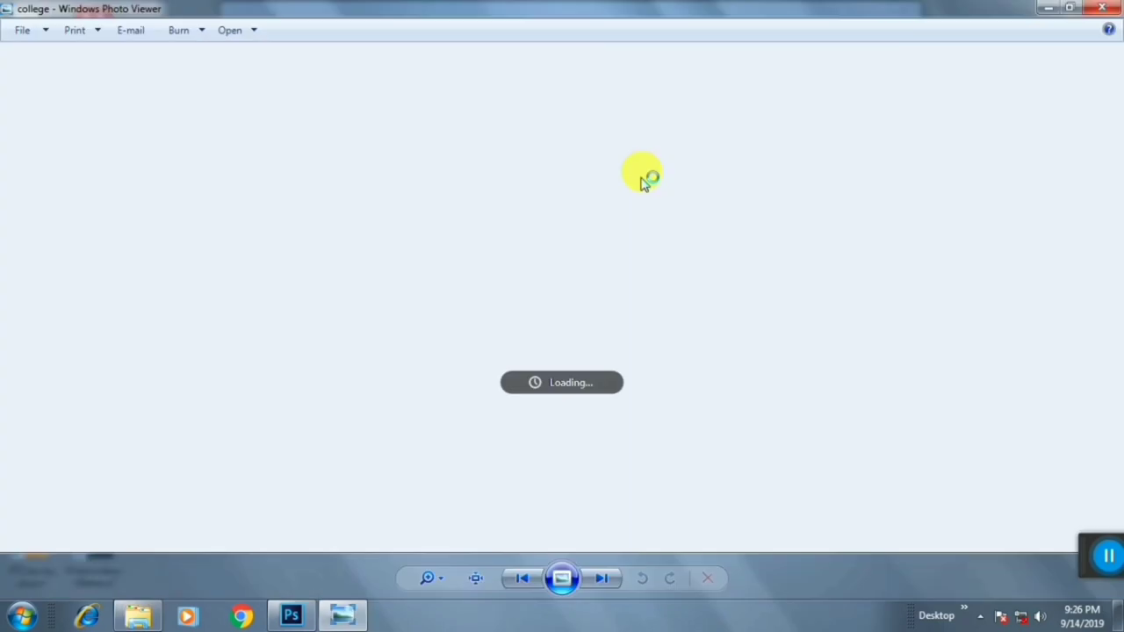